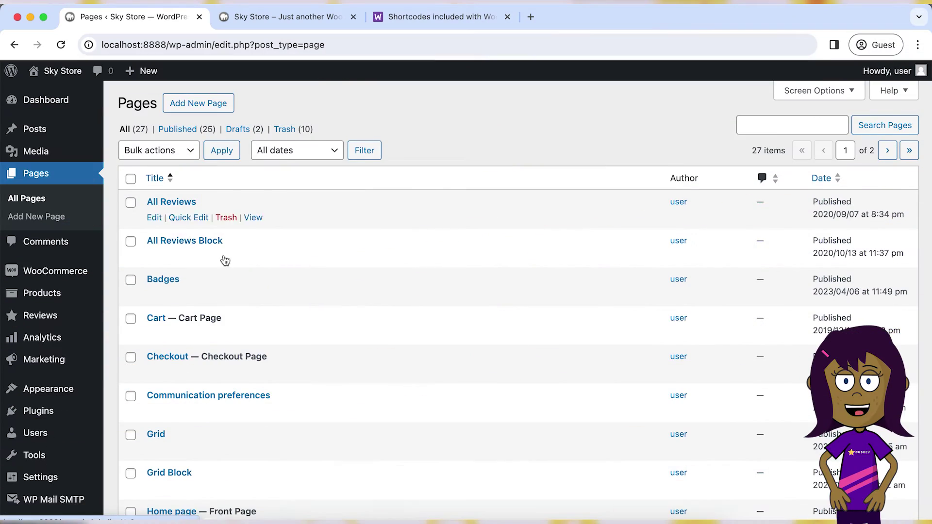
# Edit the front page titled Home page, adding a Shortcode block containing [products] below the paragraph, and update the page.
pyautogui.scroll(-2, 223, 291)
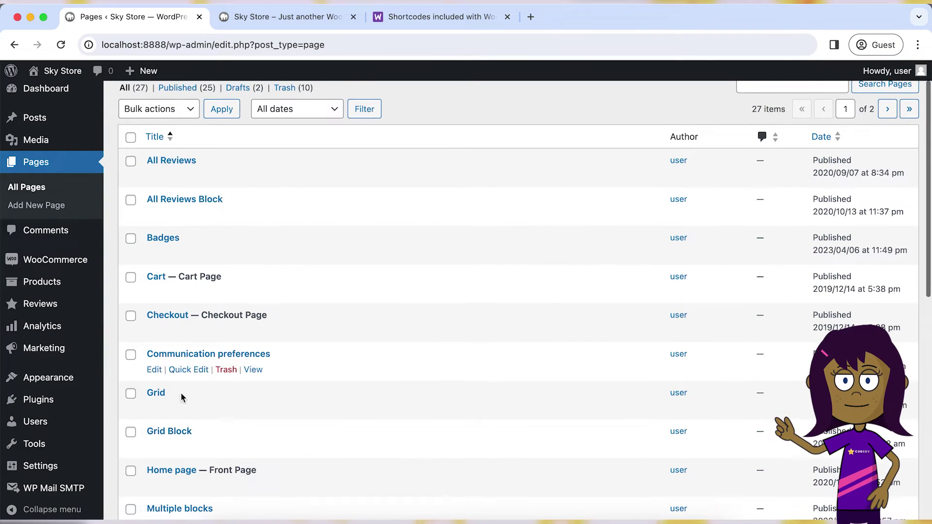
pyautogui.click(177, 471)
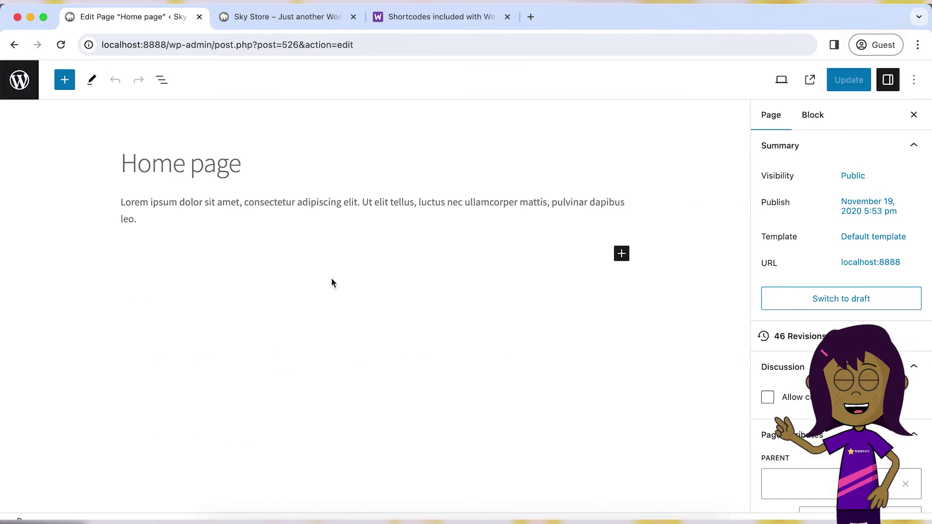
pyautogui.click(622, 254)
pyautogui.write('s')
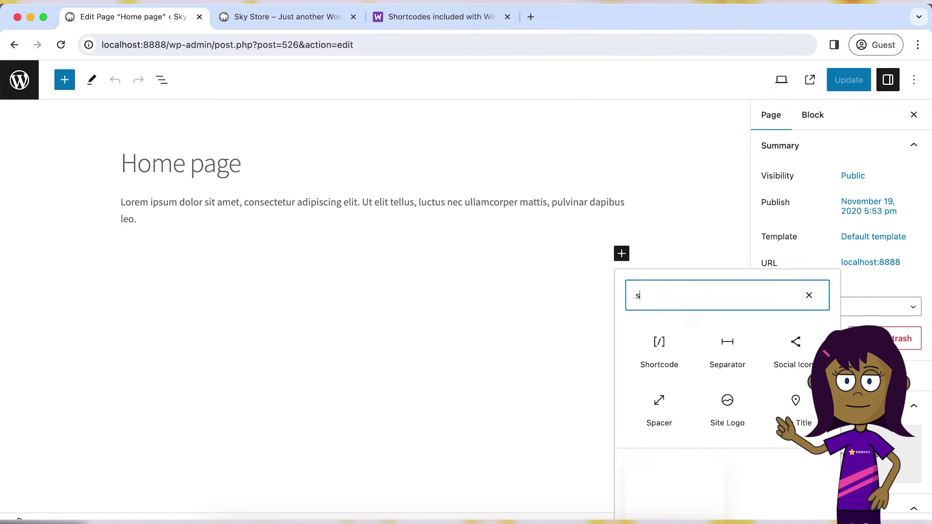
pyautogui.write('hort')
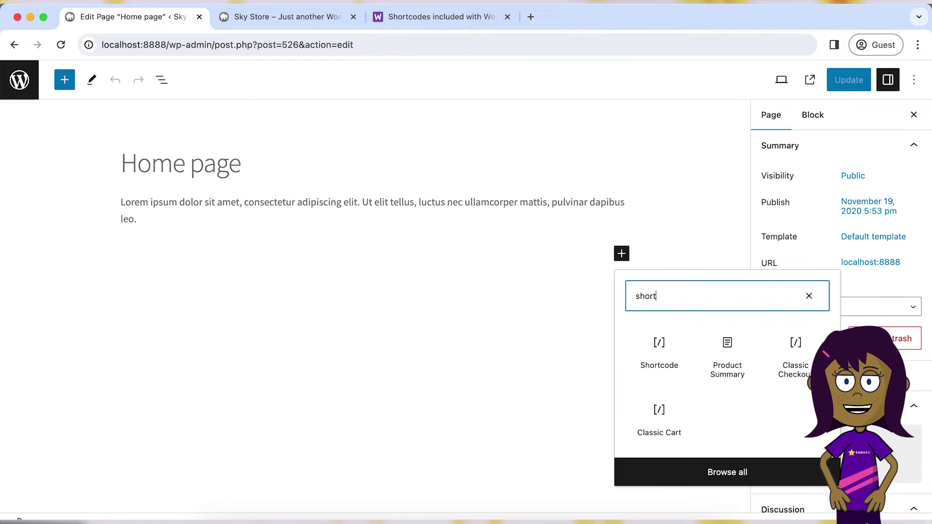
pyautogui.click(662, 353)
pyautogui.write('[products')
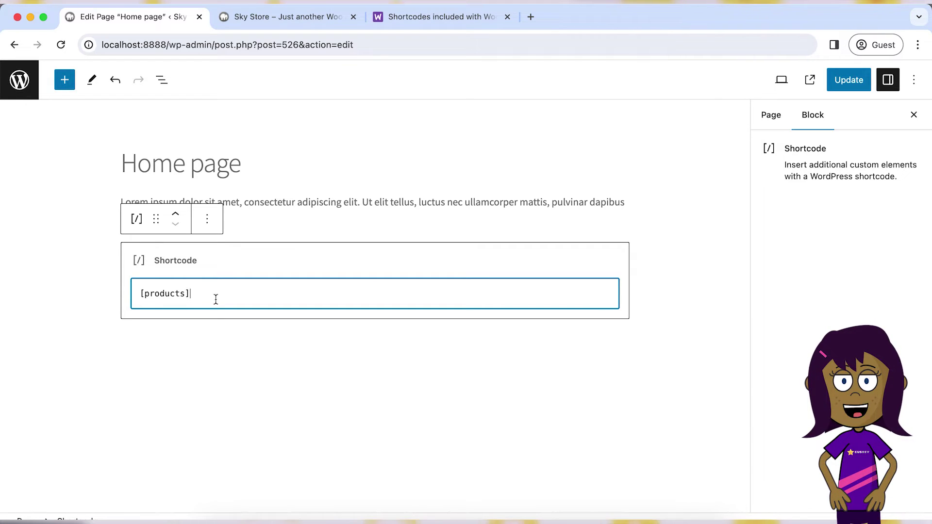
pyautogui.click(849, 79)
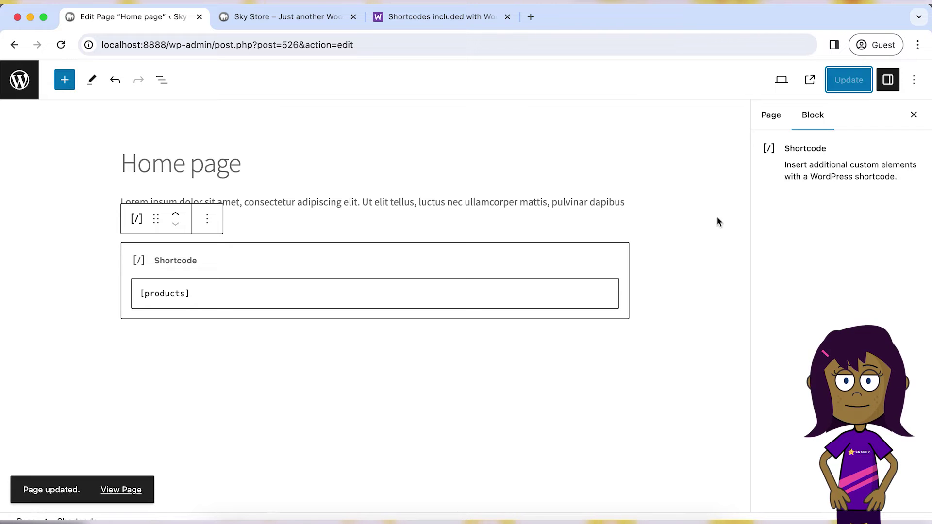
# Reload the storefront's home page and look through the products it displays.
pyautogui.click(280, 24)
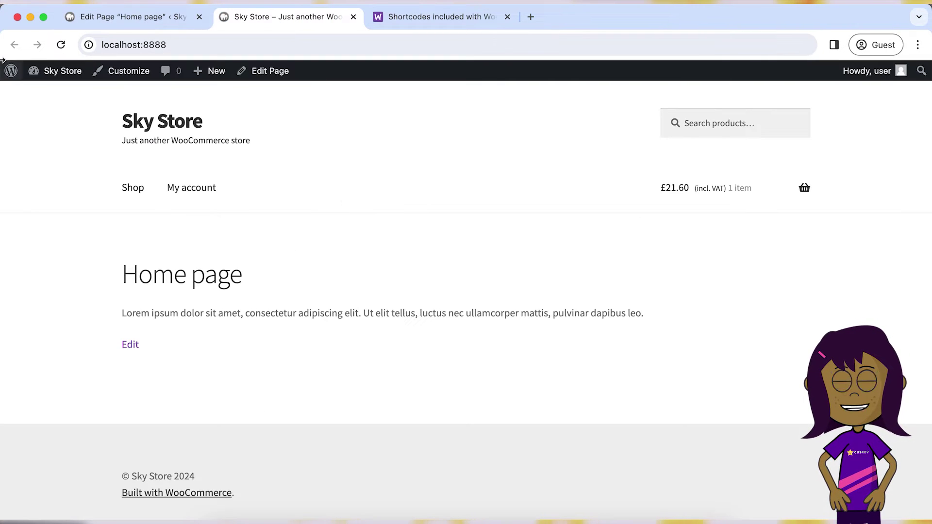
pyautogui.click(61, 45)
pyautogui.scroll(-7, 214, 424)
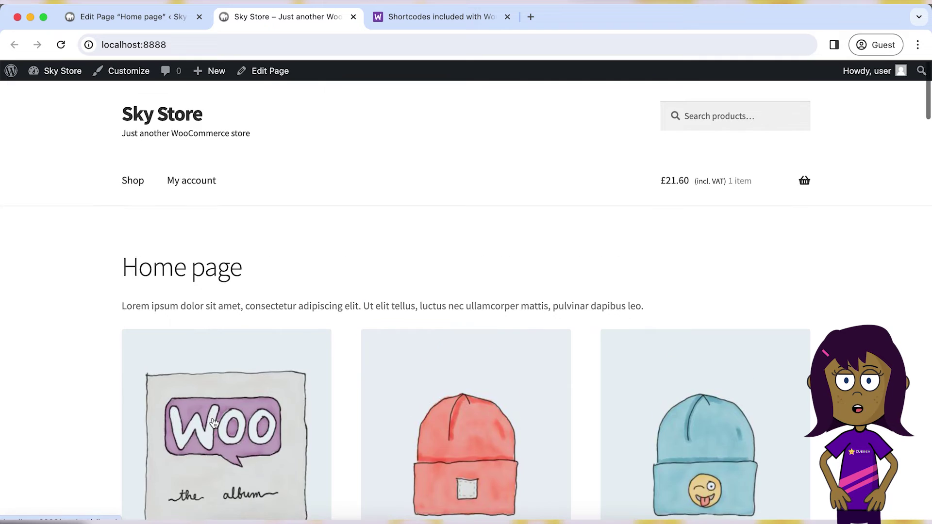
pyautogui.scroll(-4, 214, 424)
pyautogui.scroll(9, 211, 422)
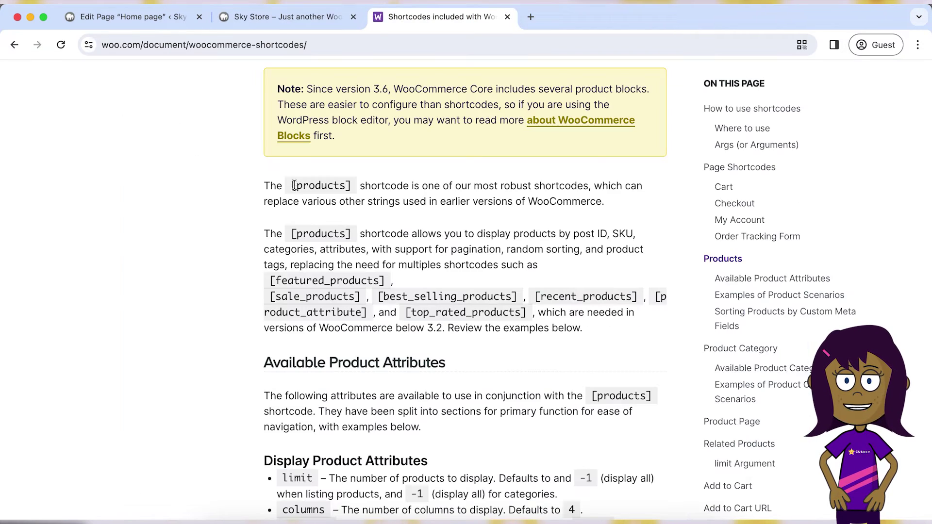
# Review the WooCommerce shortcodes documentation on [products] and its Available Product Attributes section.
pyautogui.moveTo(294, 186); pyautogui.dragTo(351, 187)
pyautogui.click(351, 187)
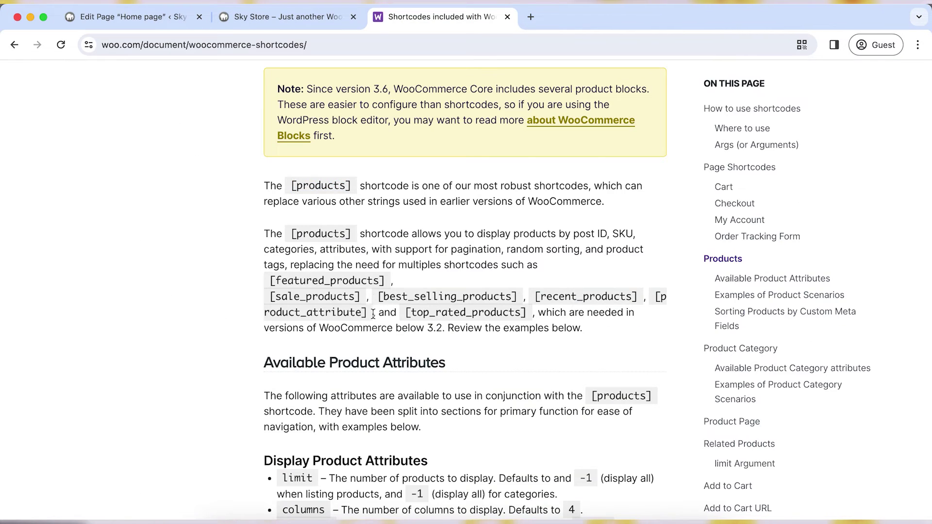
pyautogui.scroll(-3, 350, 194)
pyautogui.moveTo(266, 302); pyautogui.dragTo(434, 303)
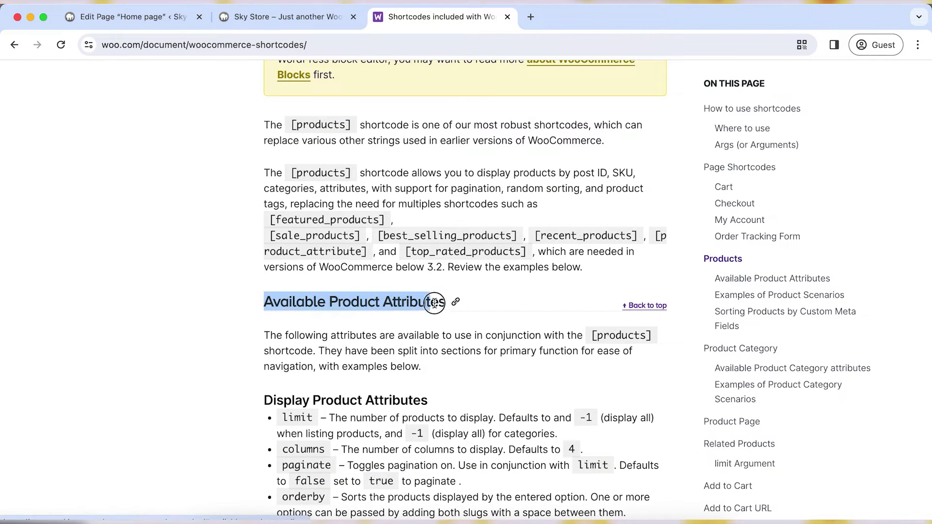
pyautogui.scroll(-4, 255, 331)
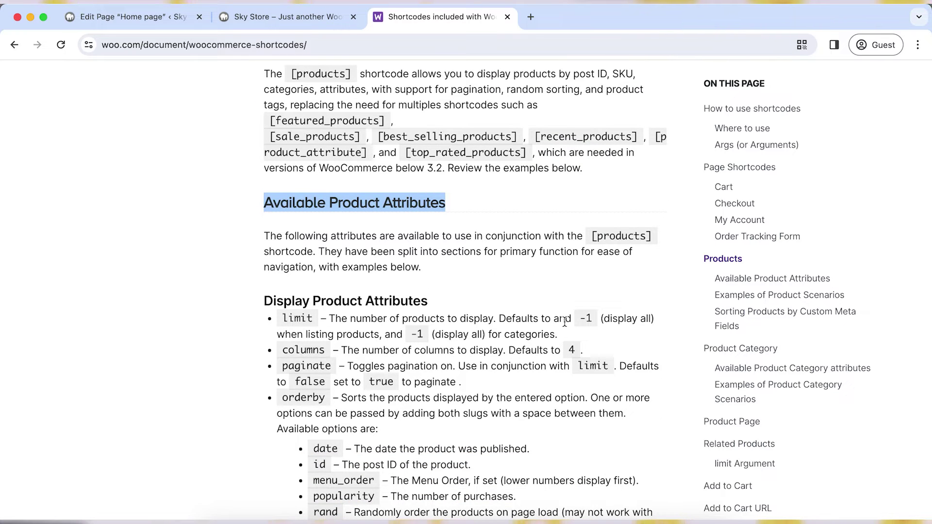
# Copy the limit attribute from the documentation, extend the Home page shortcode to [products limit="3"], and update the page.
pyautogui.doubleClick(294, 318)
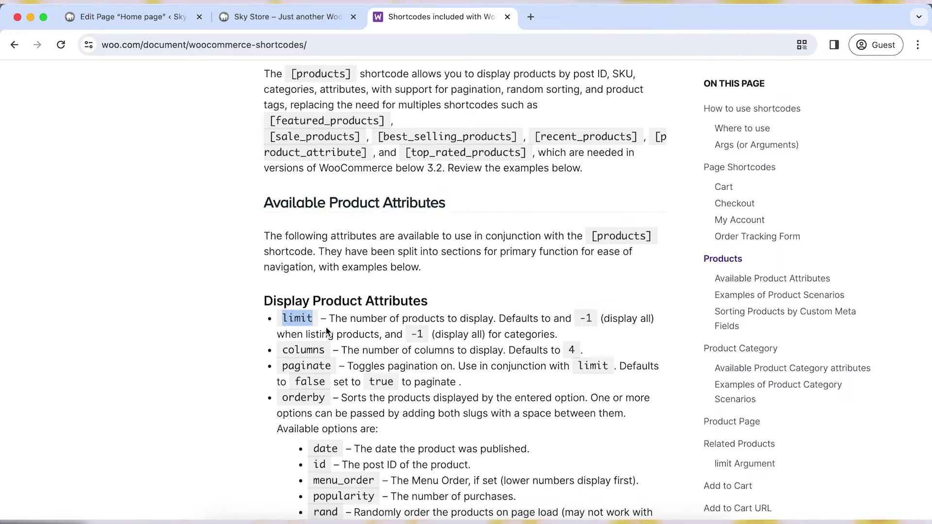
pyautogui.rightClick(296, 318)
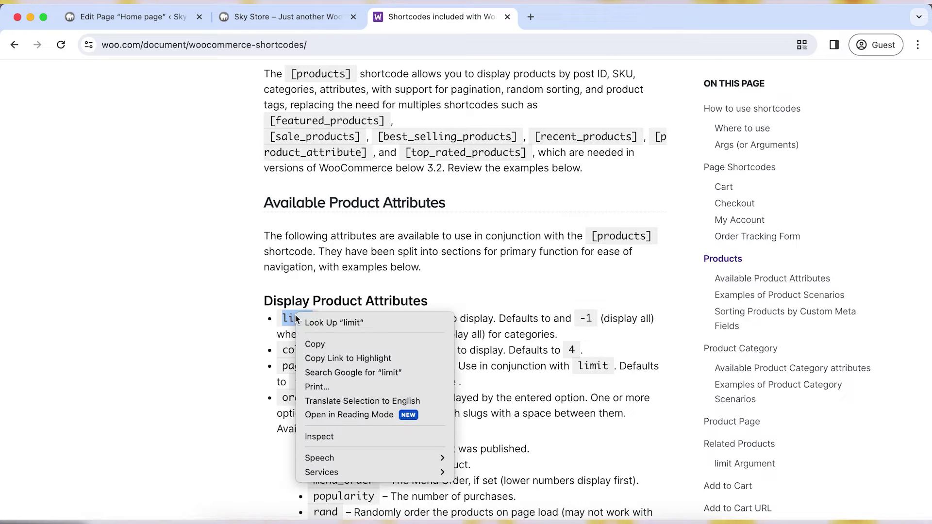
pyautogui.click(315, 345)
pyautogui.press('super+1')
pyautogui.click(186, 295)
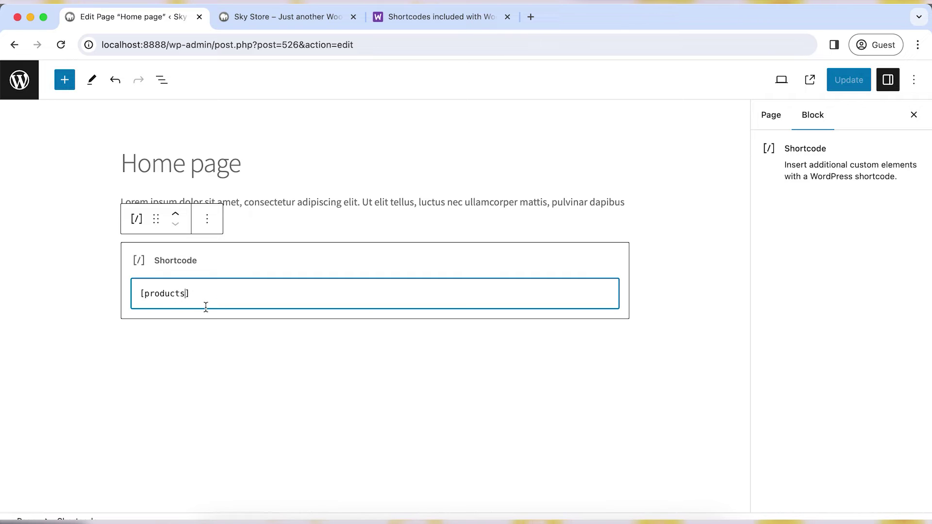
pyautogui.press('super+v')
pyautogui.write('=')
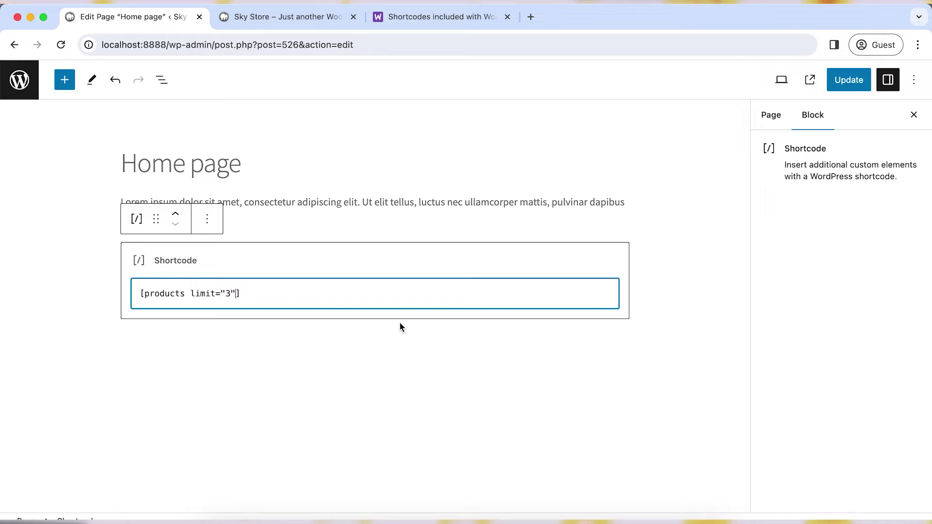
pyautogui.click(848, 80)
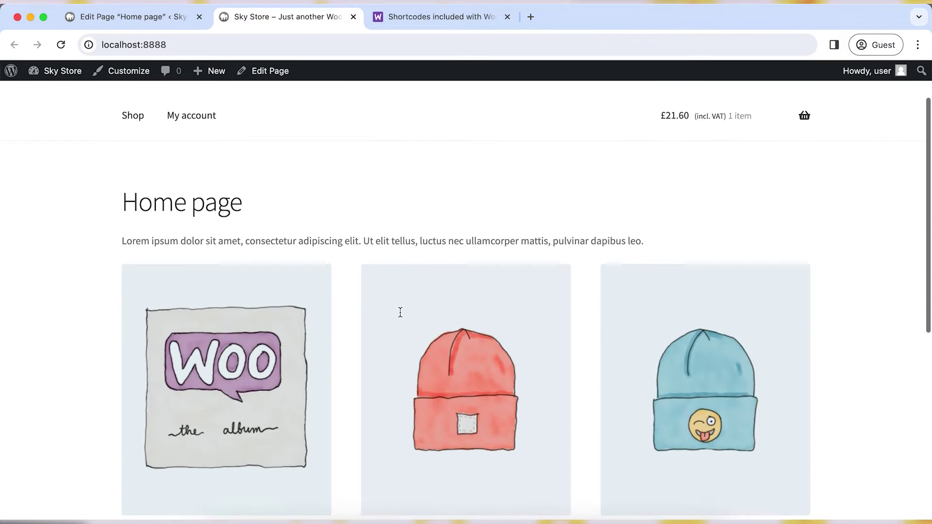
# Check the storefront's home page to see how the limited product display looks.
pyautogui.scroll(-3, 400, 315)
pyautogui.scroll(-3, 402, 318)
pyautogui.scroll(8, 402, 317)
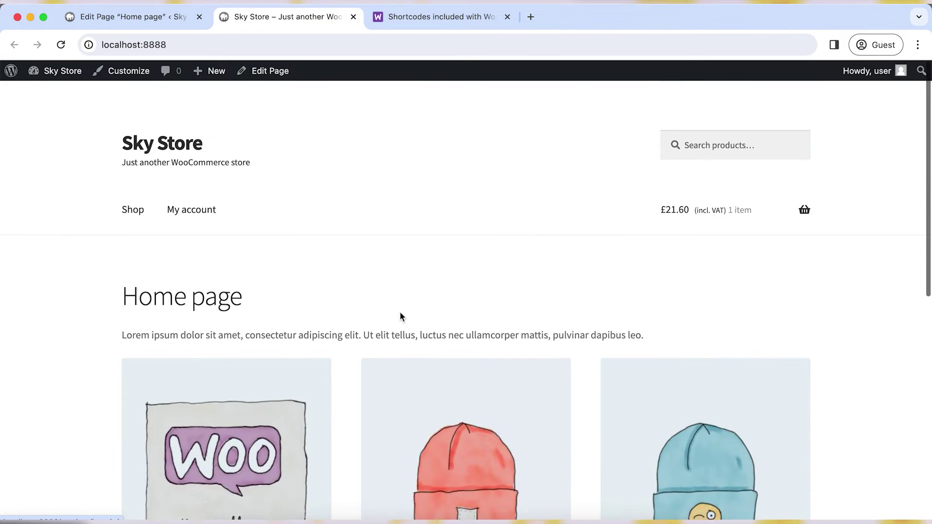
pyautogui.scroll(-7, 401, 317)
pyautogui.scroll(-3, 401, 317)
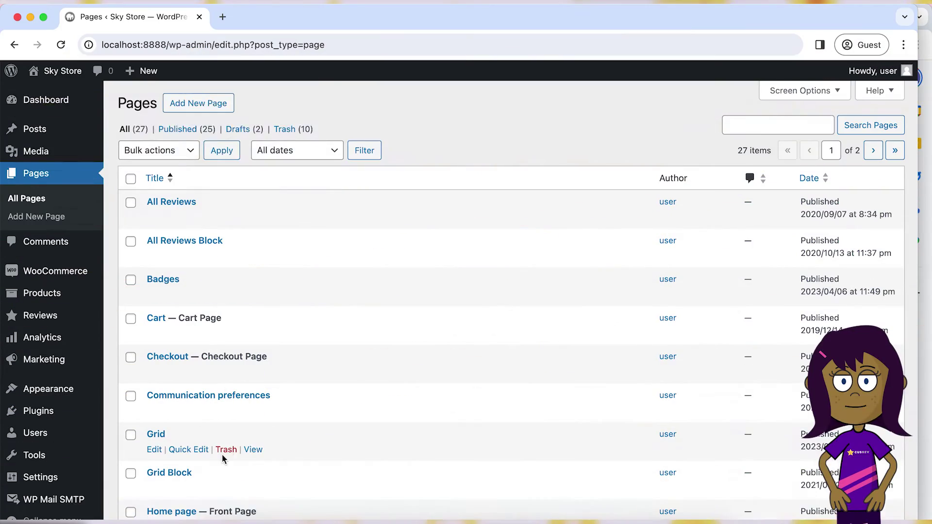
# Open the Home page front page for editing, view its live version in the storefront, and return to the editor.
pyautogui.scroll(-2, 222, 454)
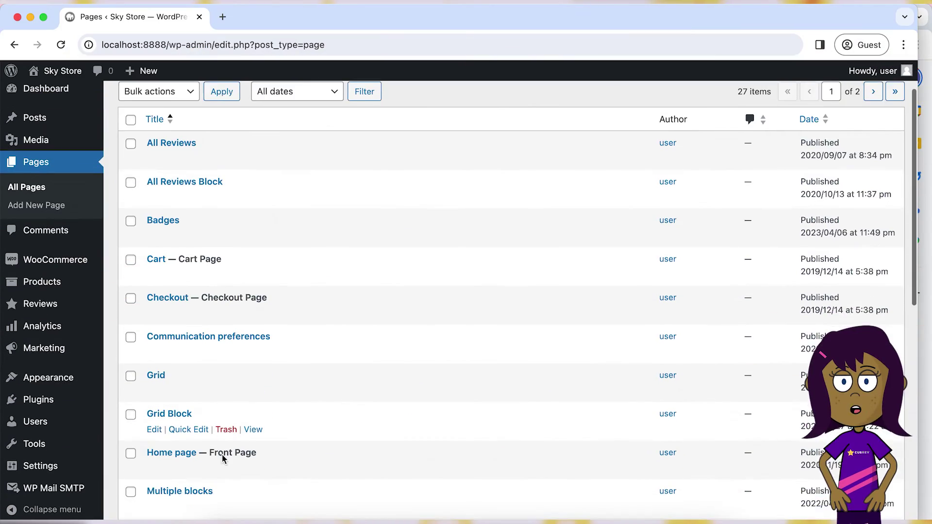
pyautogui.click(171, 453)
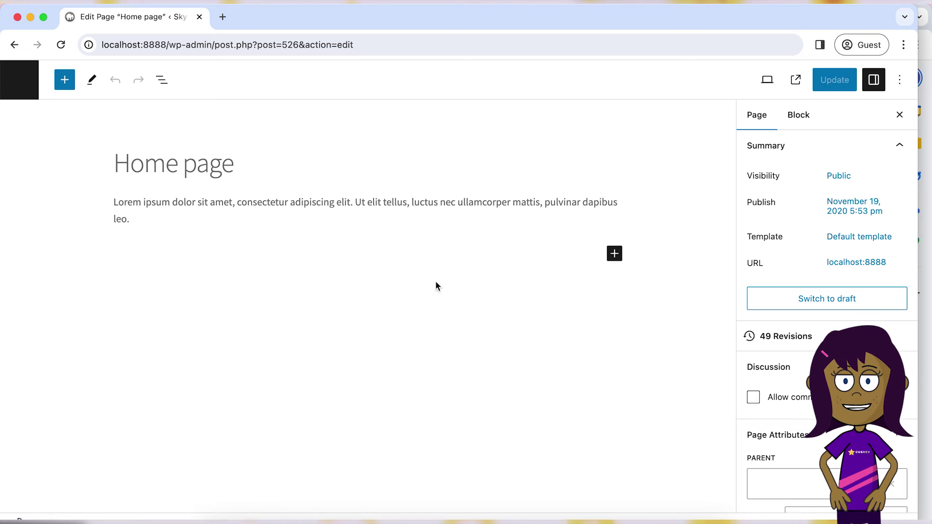
pyautogui.click(796, 81)
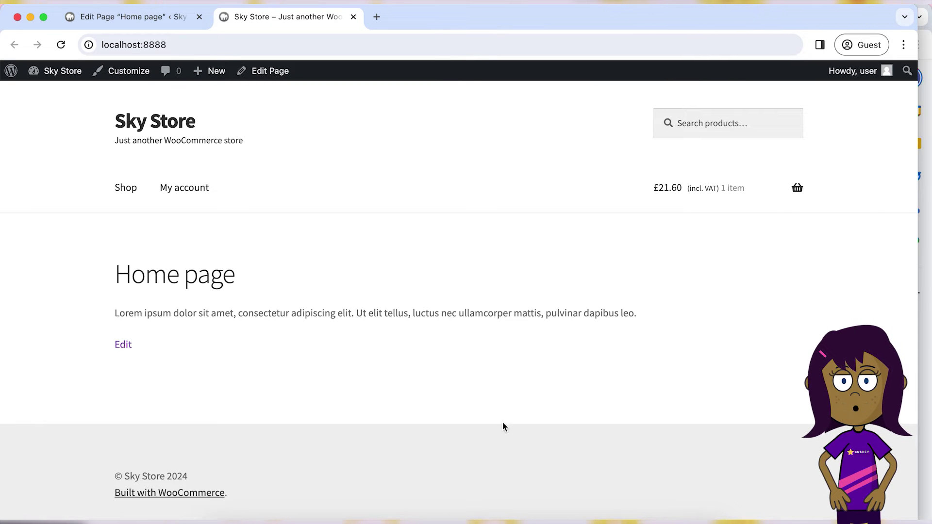
pyautogui.click(135, 17)
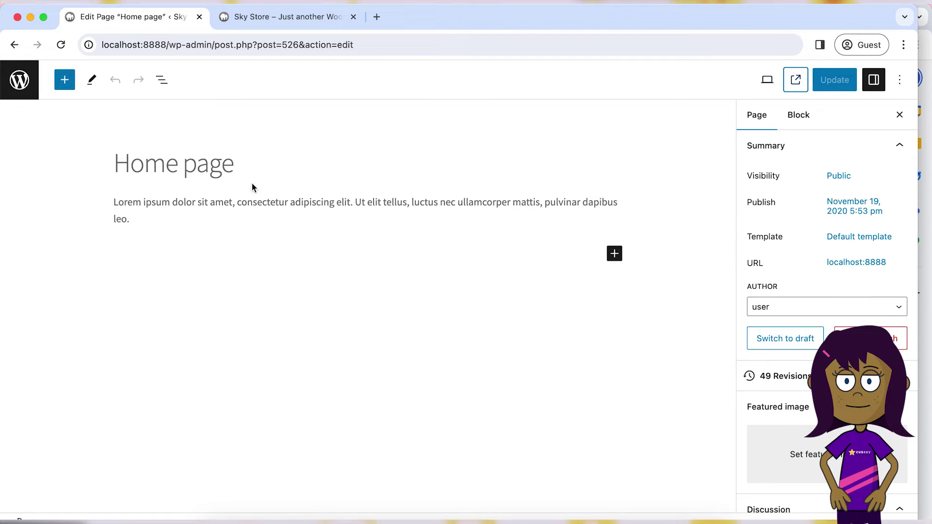
# Insert an All Products block below the Home page paragraph, finding it with the search term "products".
pyautogui.click(614, 255)
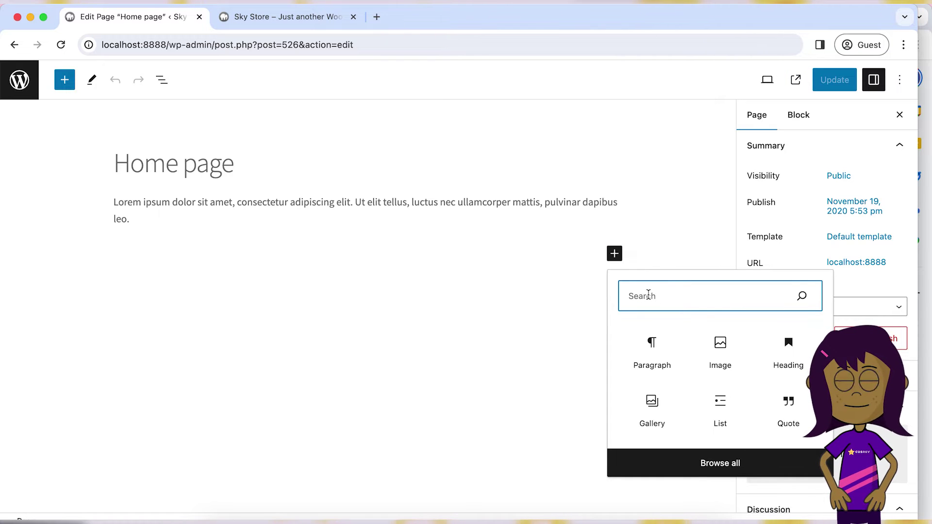
pyautogui.write('products')
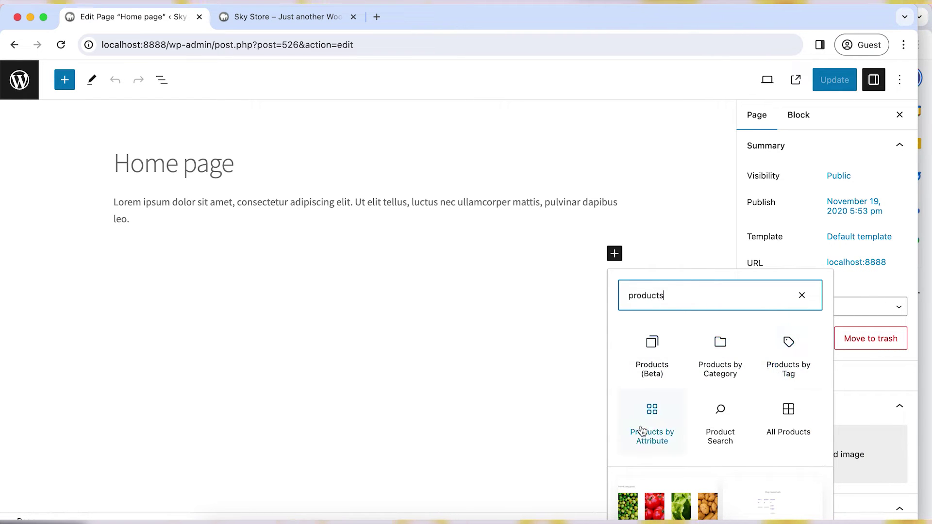
pyautogui.click(794, 428)
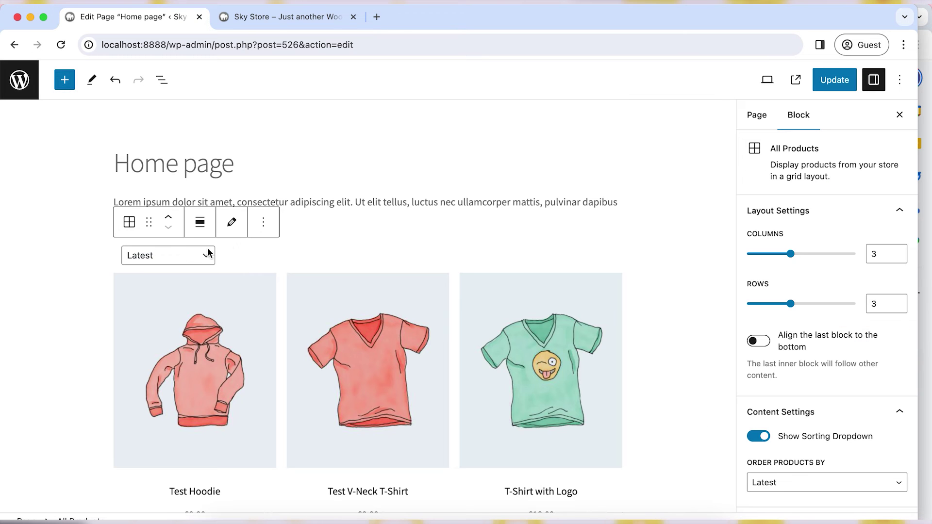
# Check the All Products block's transform and other options, and delete the block from the page.
pyautogui.click(265, 223)
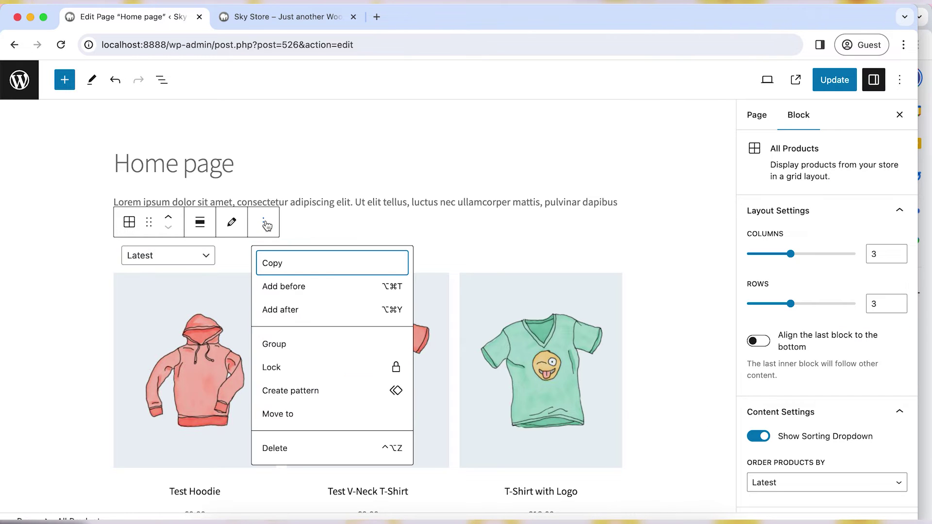
pyautogui.click(264, 224)
pyautogui.click(261, 275)
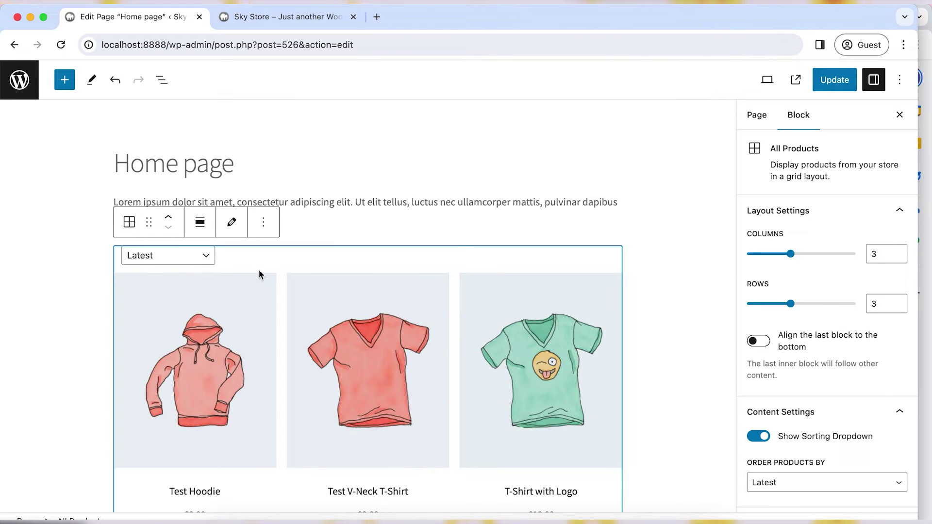
pyautogui.click(129, 223)
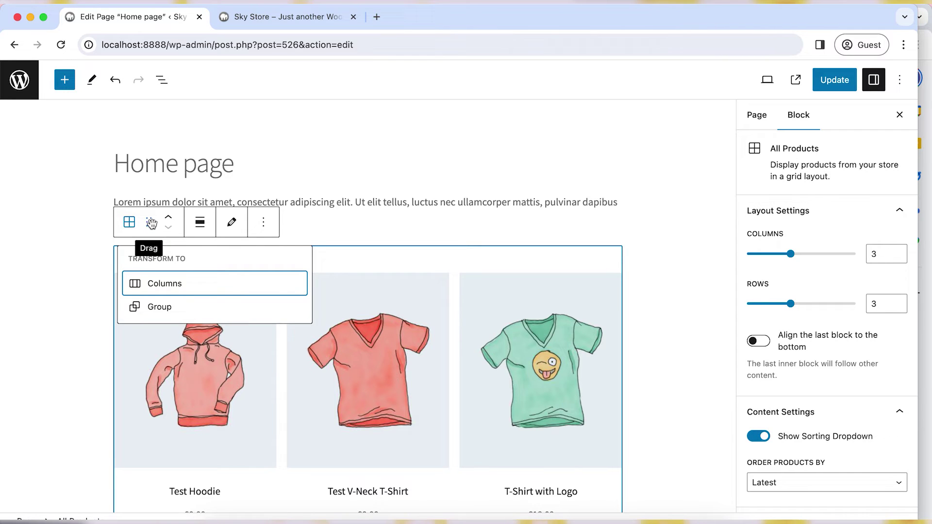
pyautogui.click(150, 223)
pyautogui.click(263, 223)
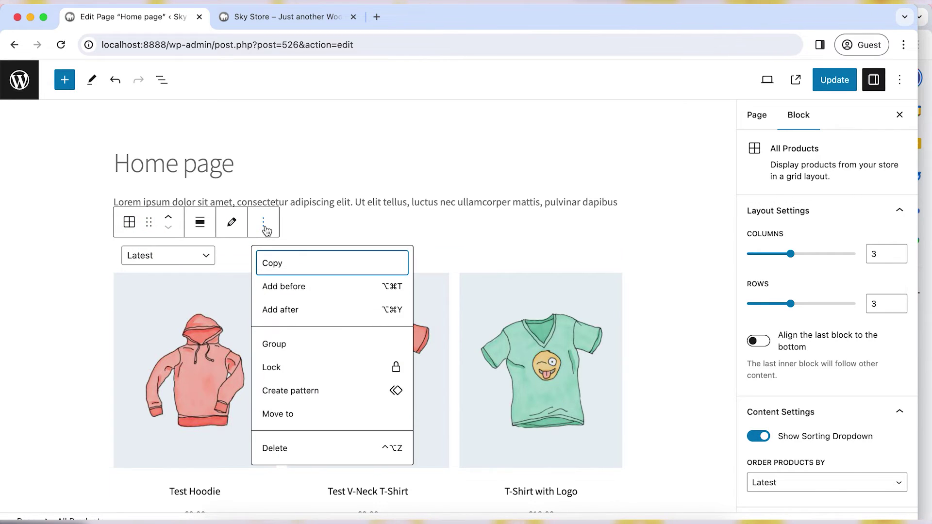
pyautogui.click(312, 451)
# Insert a Products by Category block below the Home page paragraph, found by searching for "products", and select the Music category.
pyautogui.click(614, 253)
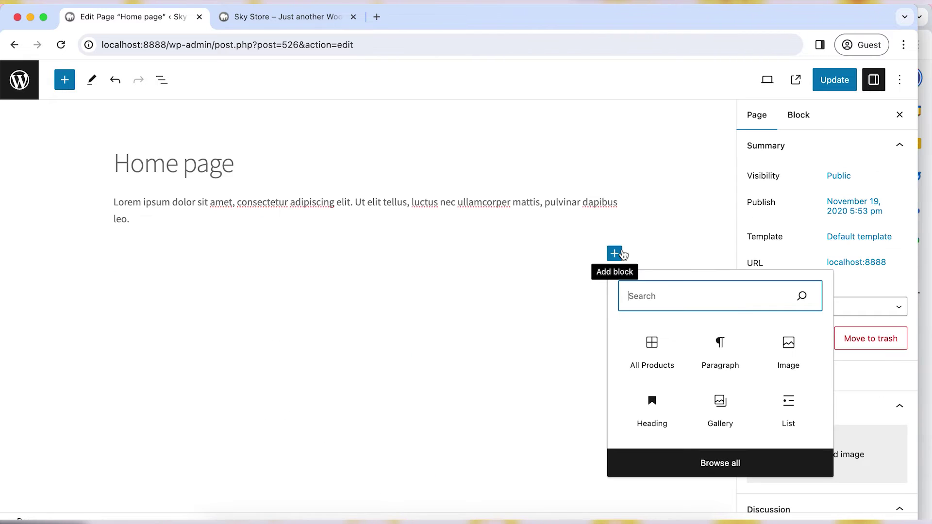
pyautogui.write('products')
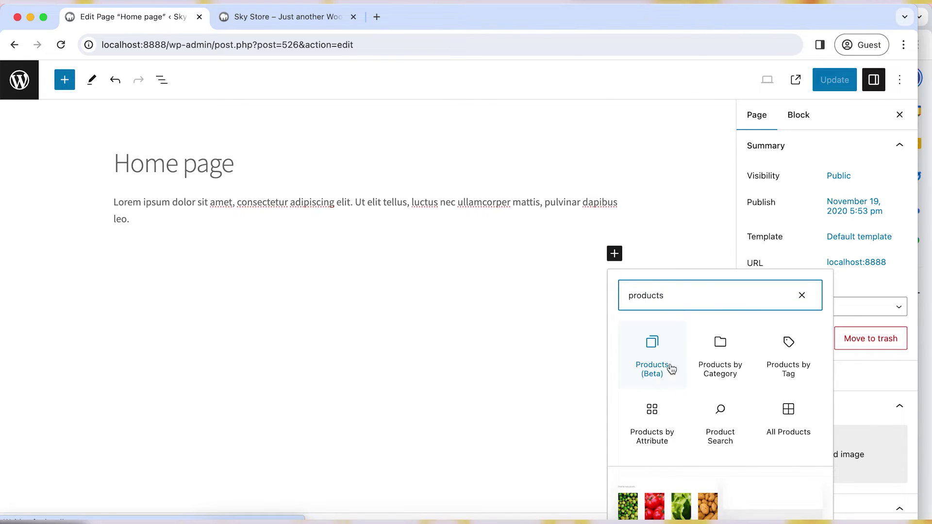
pyautogui.click(721, 347)
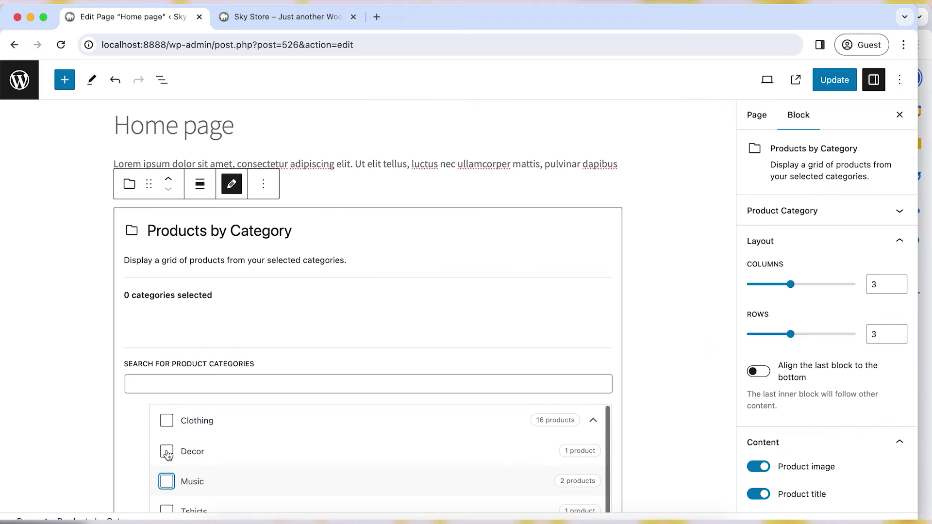
pyautogui.click(170, 482)
pyautogui.scroll(-2, 212, 474)
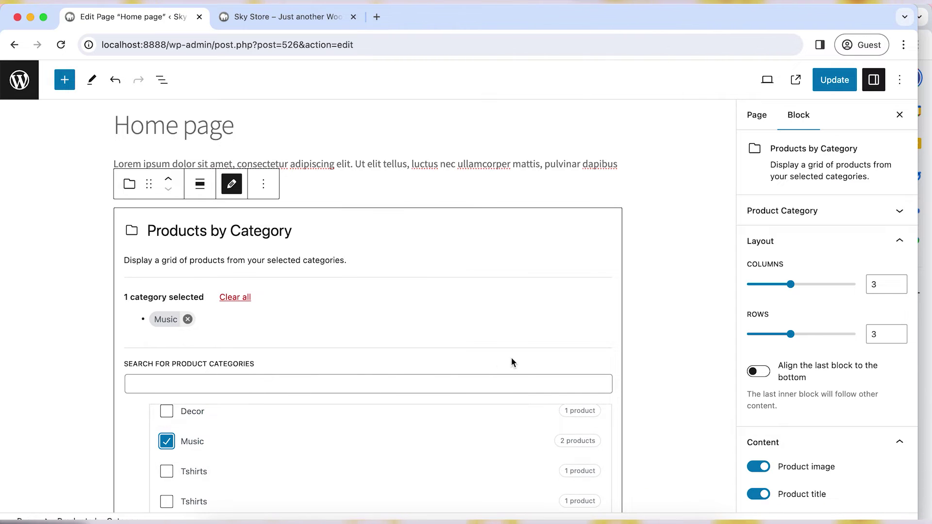
pyautogui.scroll(-5, 511, 360)
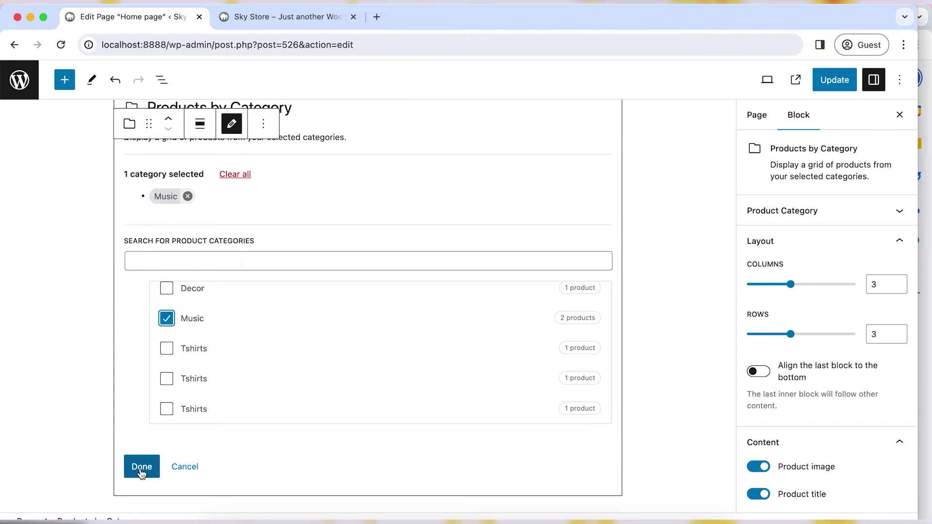
pyautogui.click(141, 466)
# Update the Home page, check the refreshed category products in the storefront, and return to the editor.
pyautogui.click(834, 79)
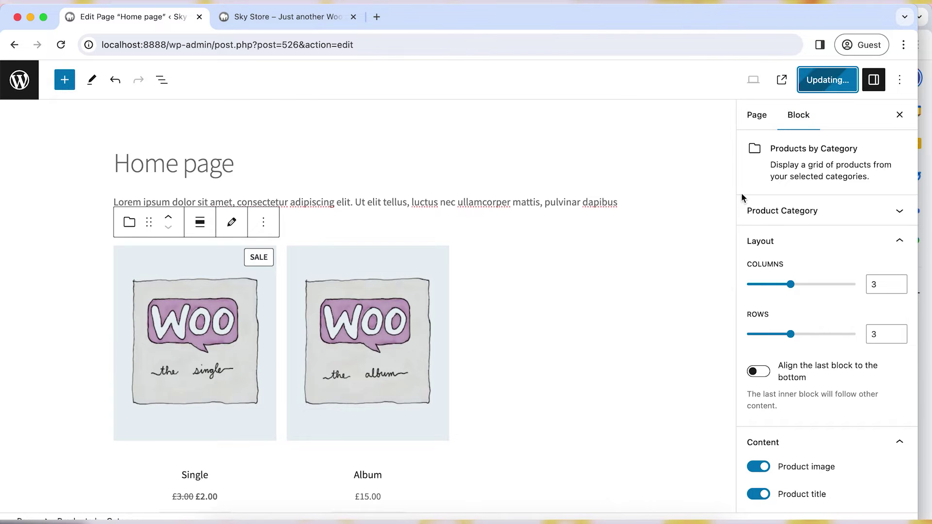
pyautogui.hotkey('ctrl', 'Tab')
pyautogui.press('super+r')
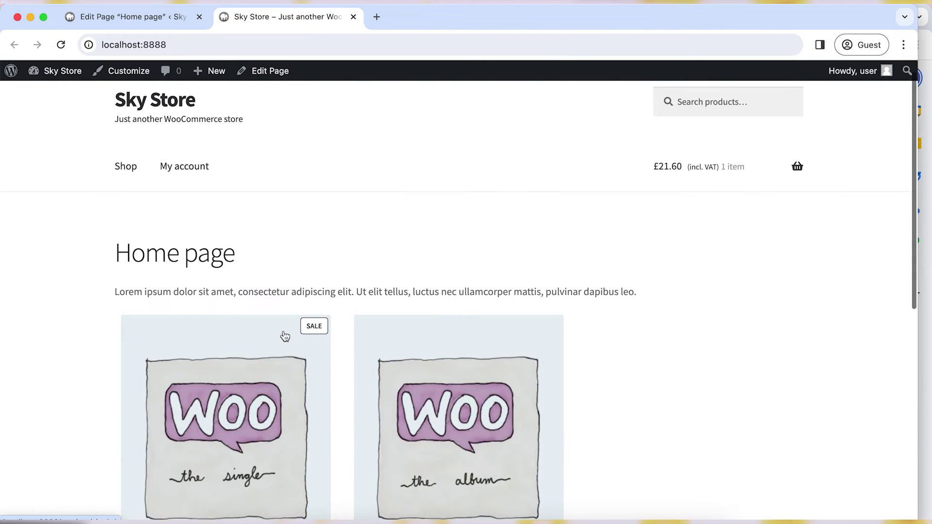
pyautogui.click(140, 18)
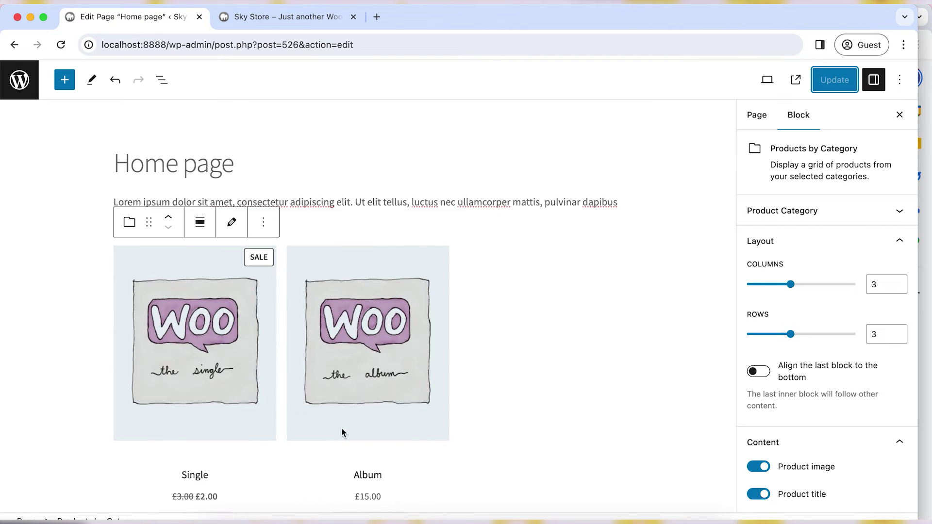
# Turn off the product price and product title in the Products by Category block's content settings.
pyautogui.scroll(-2, 342, 432)
pyautogui.click(476, 348)
pyautogui.scroll(-5, 449, 411)
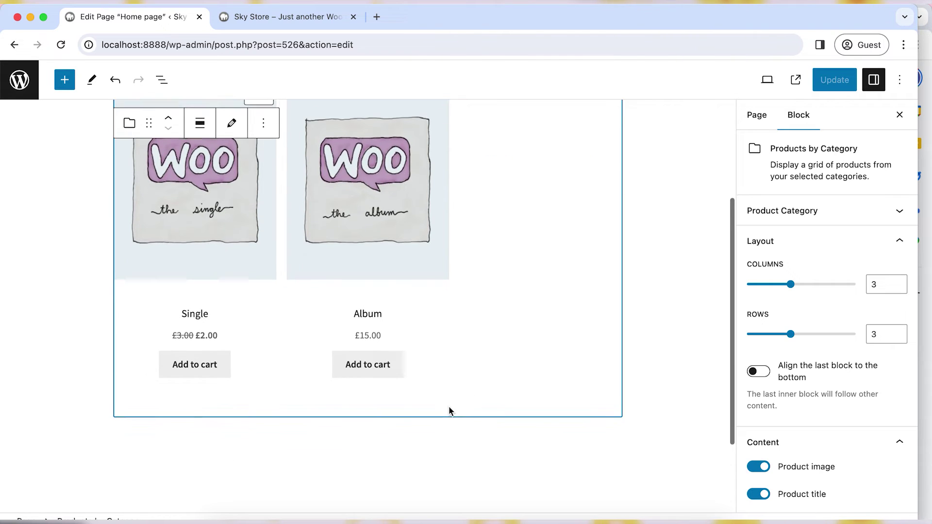
pyautogui.scroll(3, 544, 296)
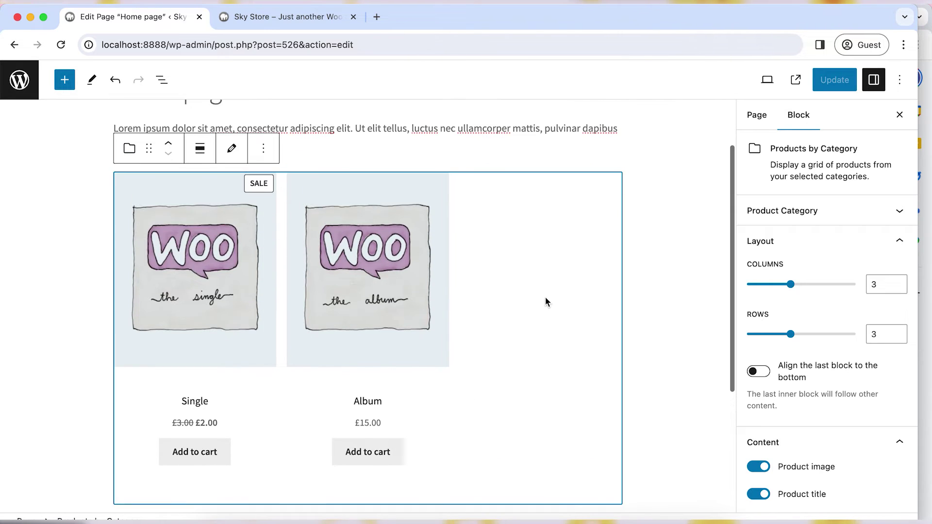
pyautogui.scroll(2, 545, 297)
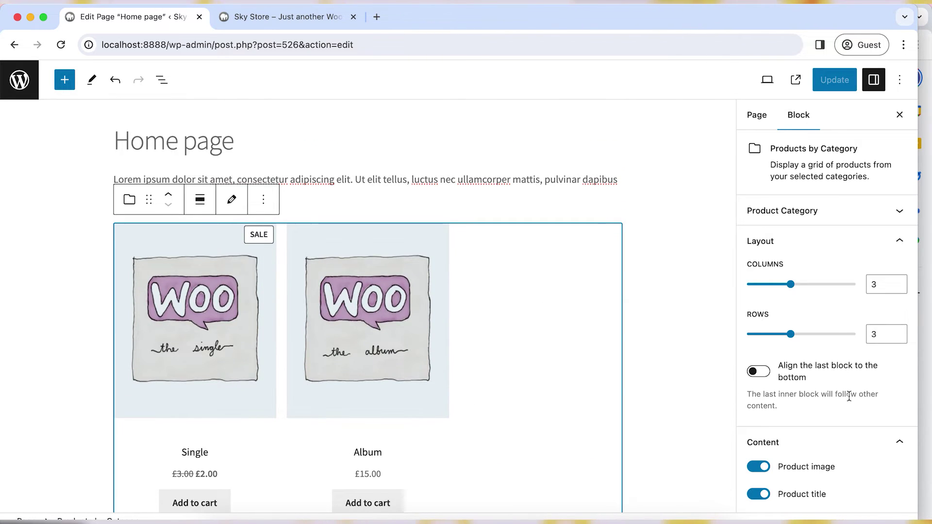
pyautogui.scroll(-5, 848, 395)
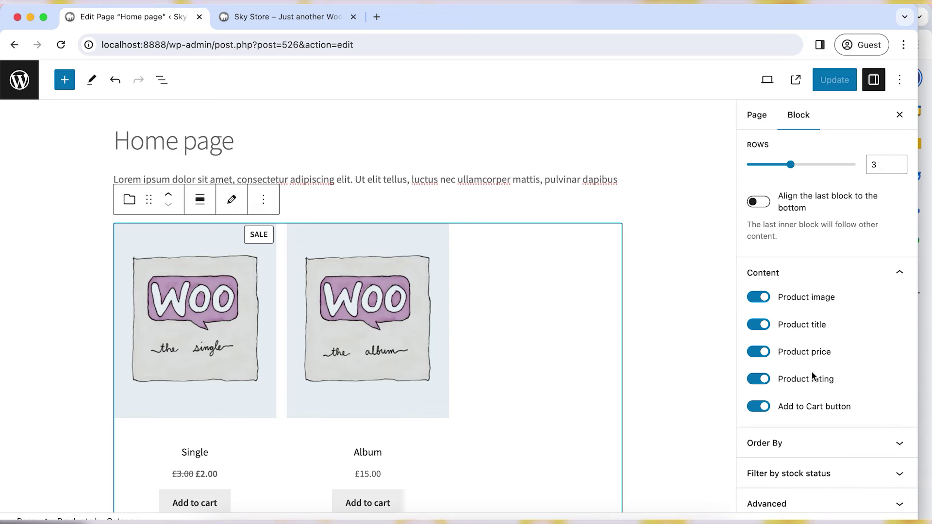
pyautogui.click(765, 358)
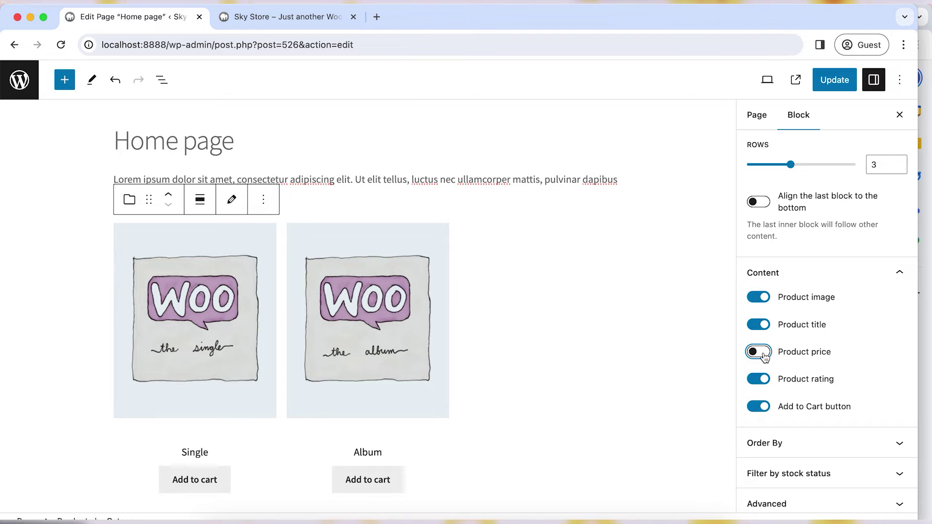
pyautogui.scroll(-2, 626, 400)
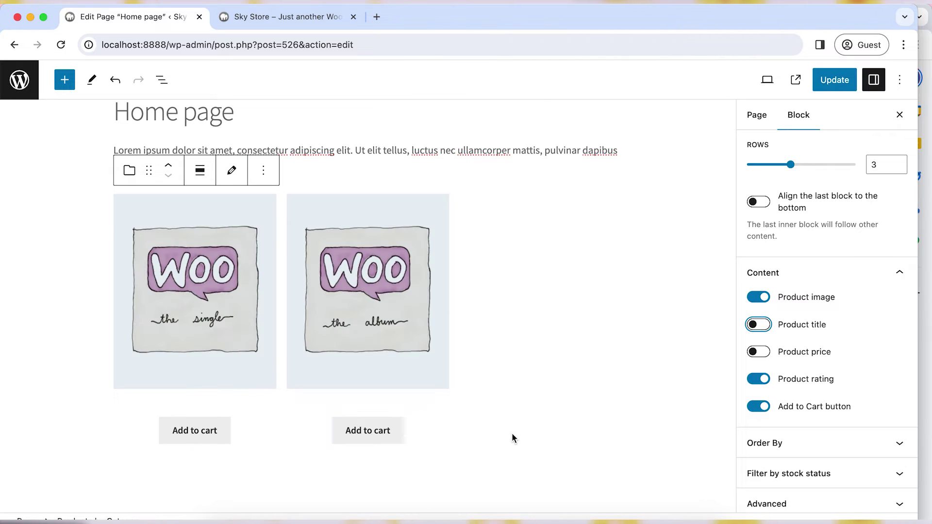
pyautogui.scroll(-3, 200, 325)
pyautogui.scroll(4, 395, 213)
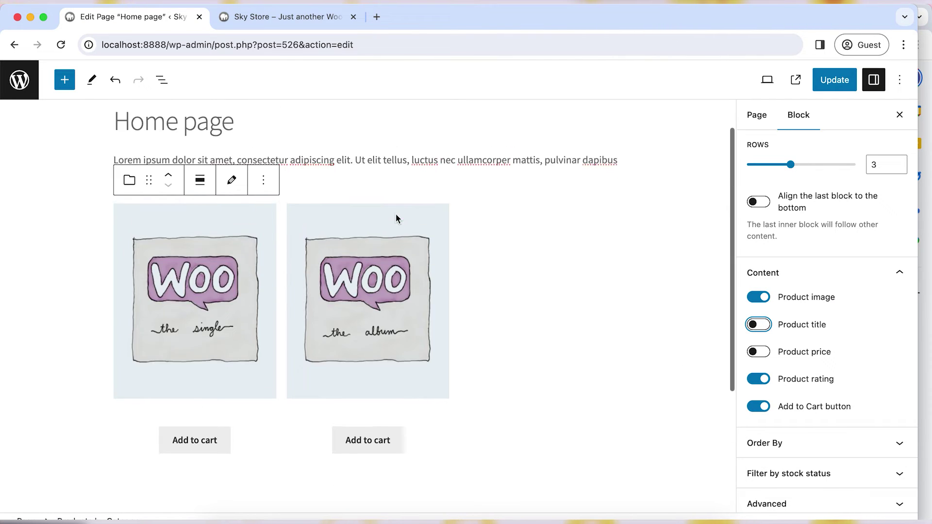
pyautogui.click(491, 201)
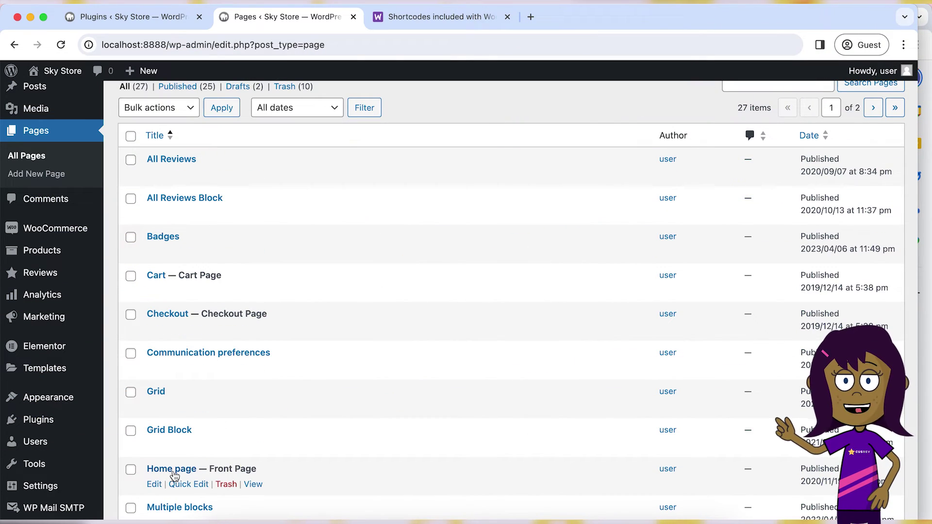
# Open the Home page front page for editing and switch it to the Elementor editor.
pyautogui.click(175, 475)
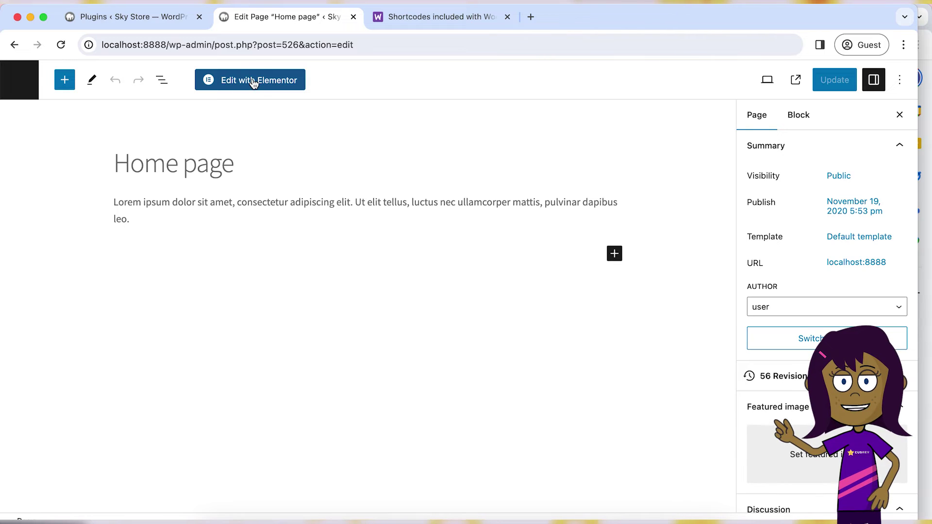
pyautogui.click(253, 82)
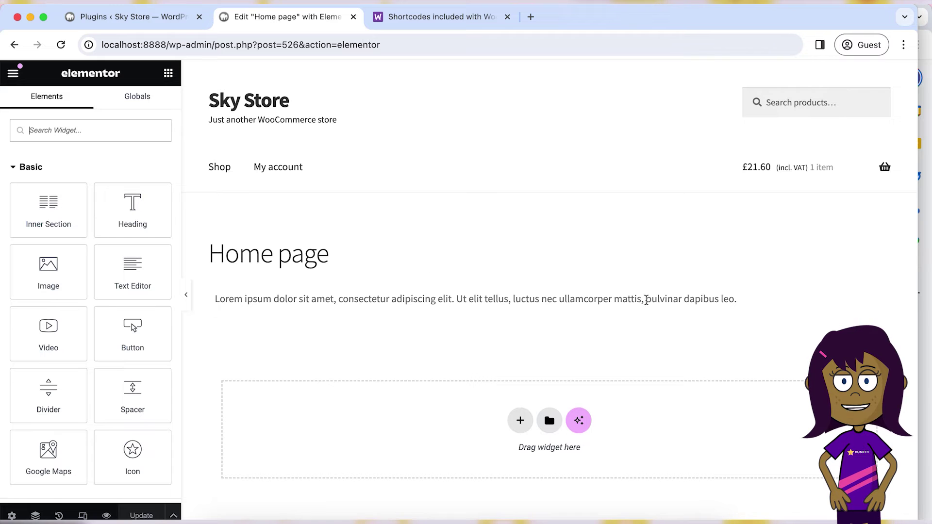
pyautogui.scroll(-5, 534, 286)
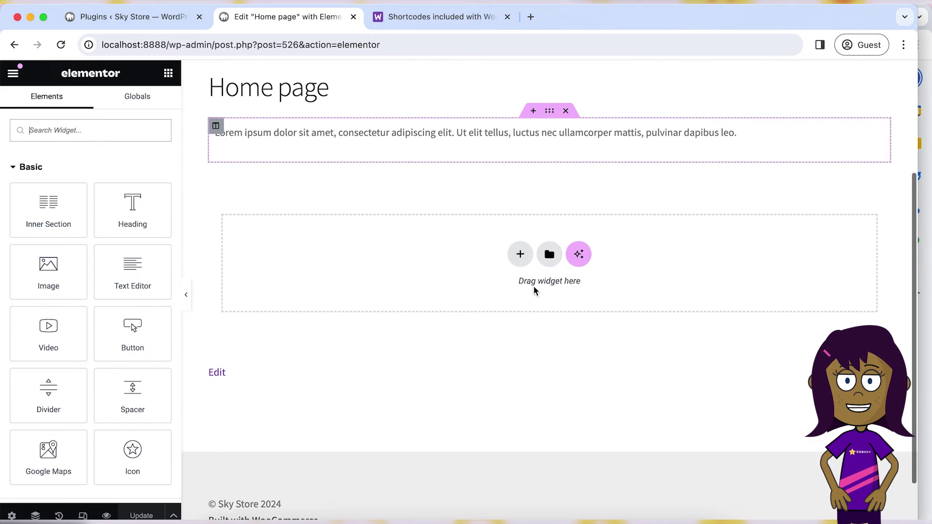
pyautogui.scroll(3, 534, 286)
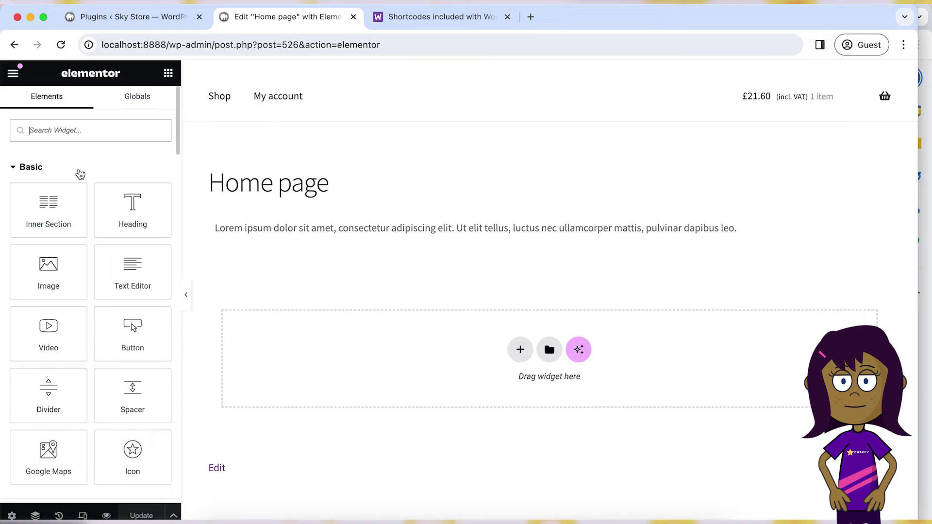
# Collapse the Basic, Pro and General widget groups and expand the WooCommerce group to find the product widgets.
pyautogui.click(29, 167)
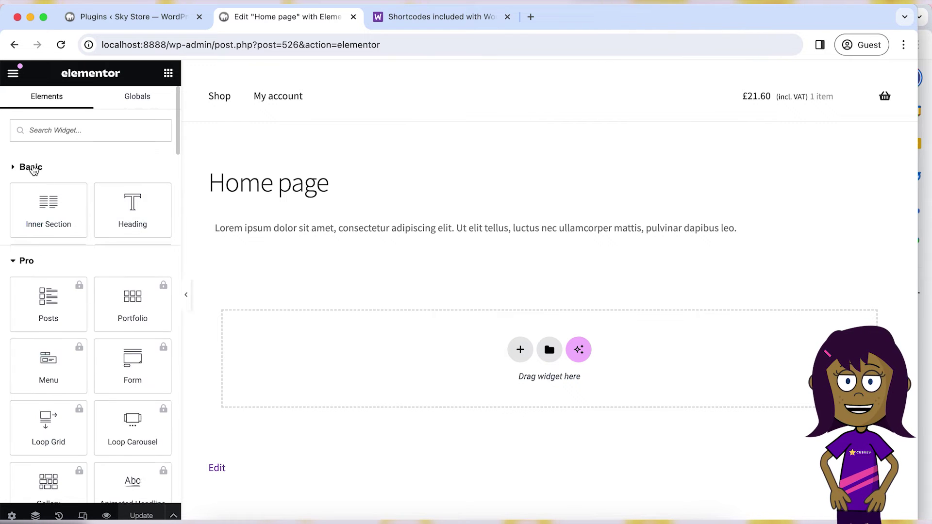
pyautogui.click(26, 198)
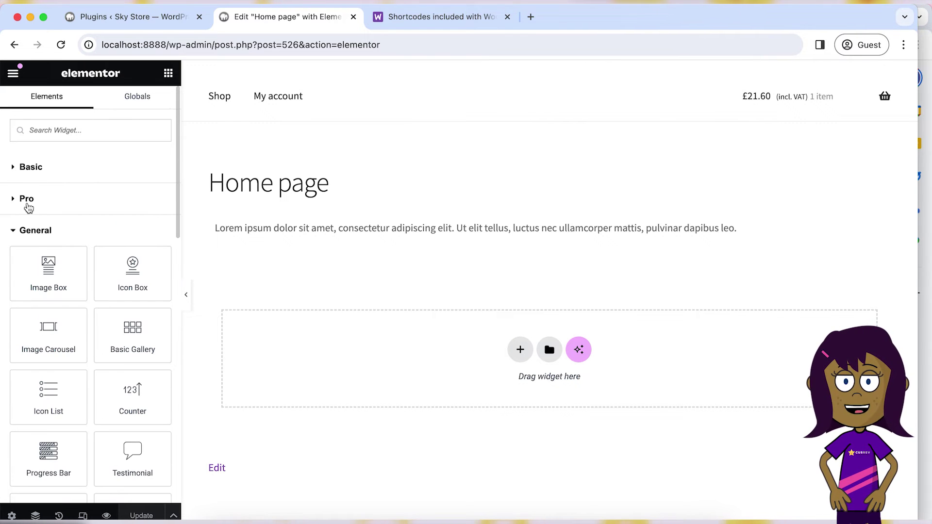
pyautogui.click(32, 228)
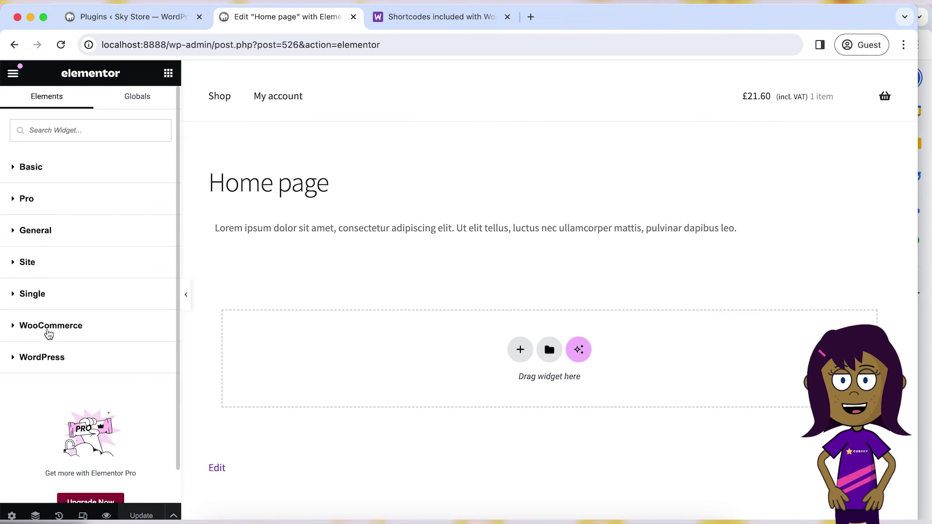
pyautogui.click(43, 327)
pyautogui.scroll(-2, 44, 331)
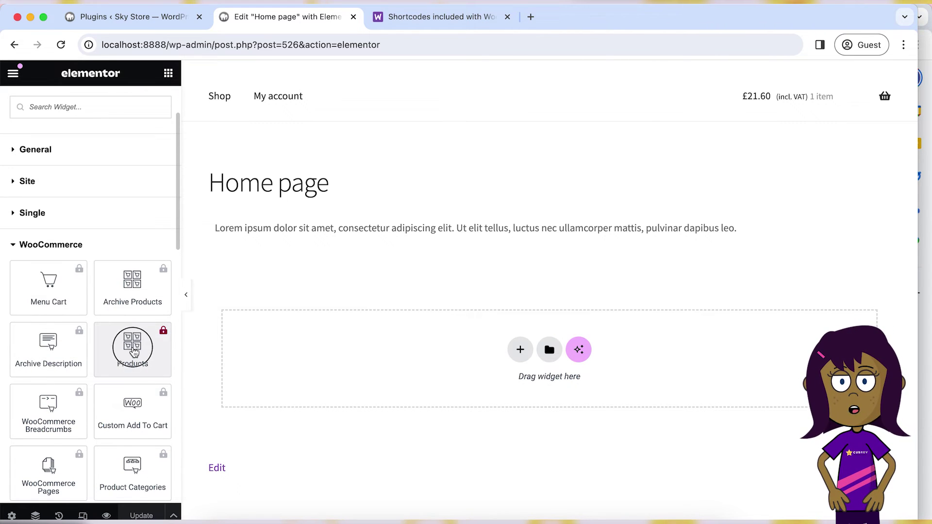
# Try to add the WooCommerce Products widget to the Home page.
pyautogui.click(134, 351)
pyautogui.moveTo(189, 336); pyautogui.dragTo(252, 333)
pyautogui.click(254, 339)
pyautogui.click(129, 350)
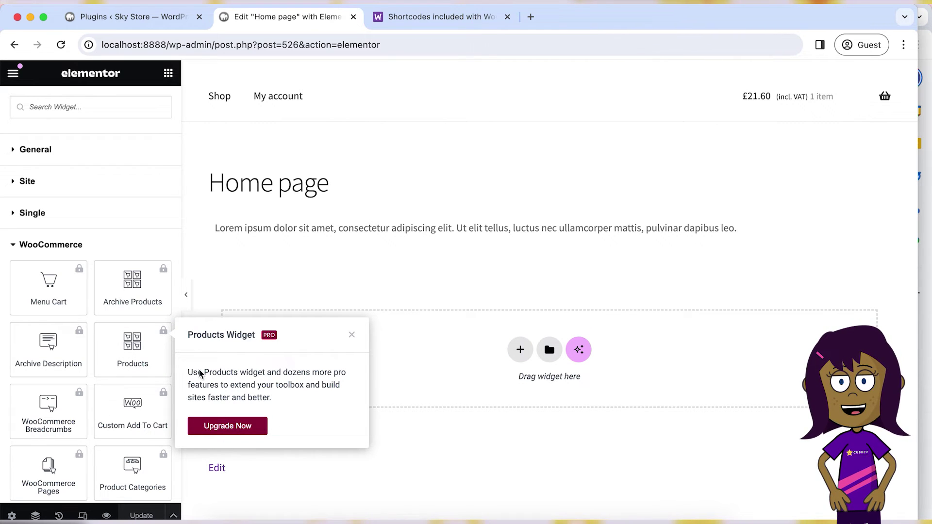
pyautogui.click(144, 245)
# Place a Shortcode widget from the General group below the Home page paragraph and activate its shortcode field.
pyautogui.click(39, 231)
pyautogui.scroll(-6, 54, 324)
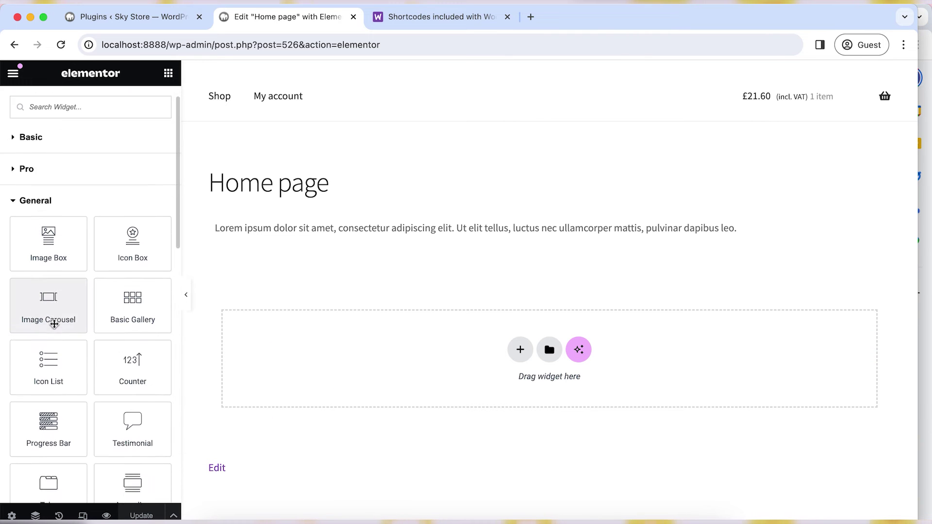
pyautogui.scroll(-3, 55, 324)
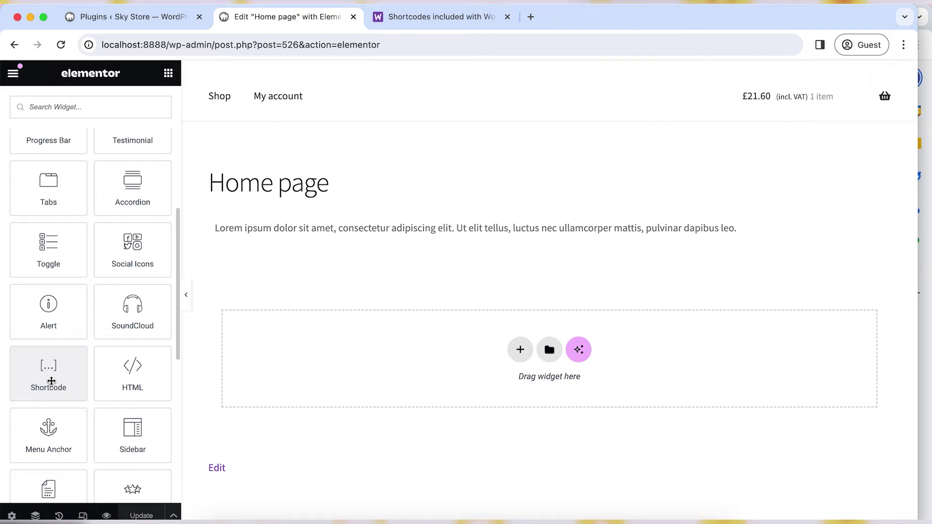
pyautogui.moveTo(36, 374); pyautogui.dragTo(524, 358)
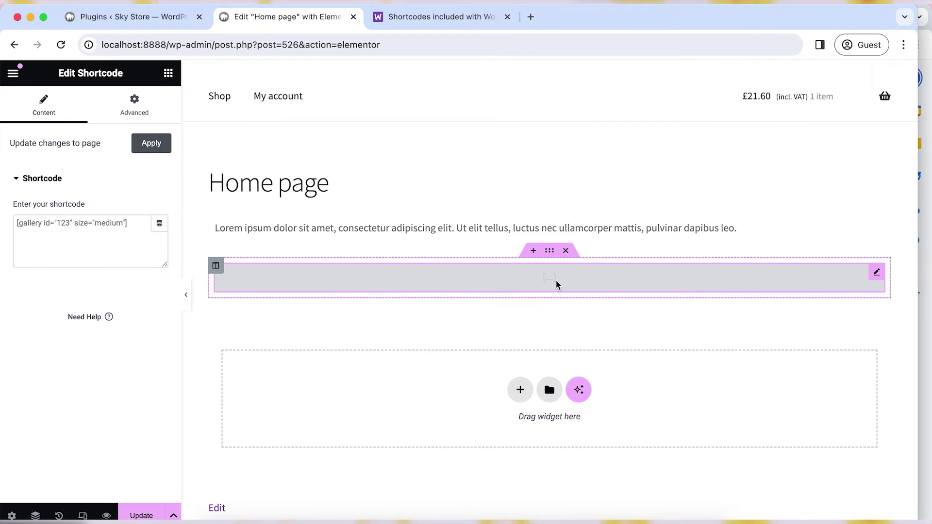
pyautogui.moveTo(14, 207); pyautogui.dragTo(91, 202)
pyautogui.click(67, 231)
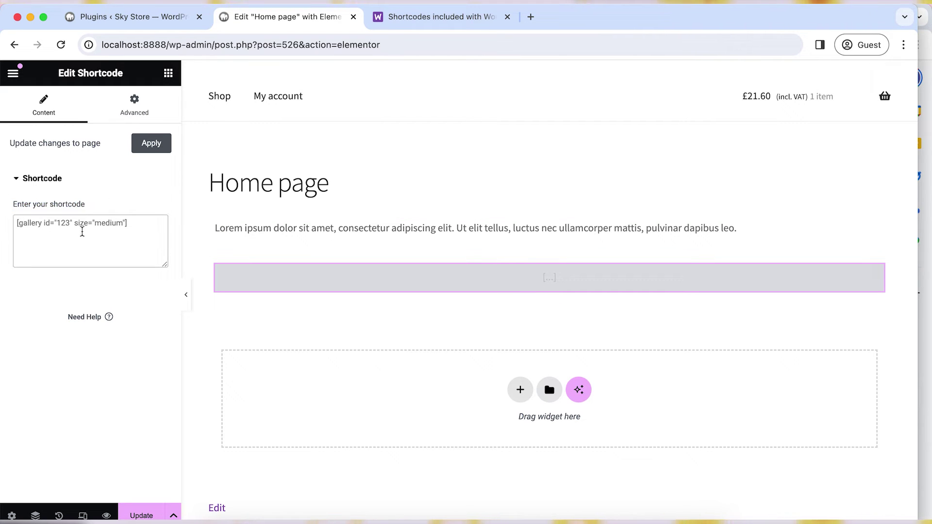
# Copy the [products] shortcode from the WooCommerce shortcodes documentation page.
pyautogui.click(432, 18)
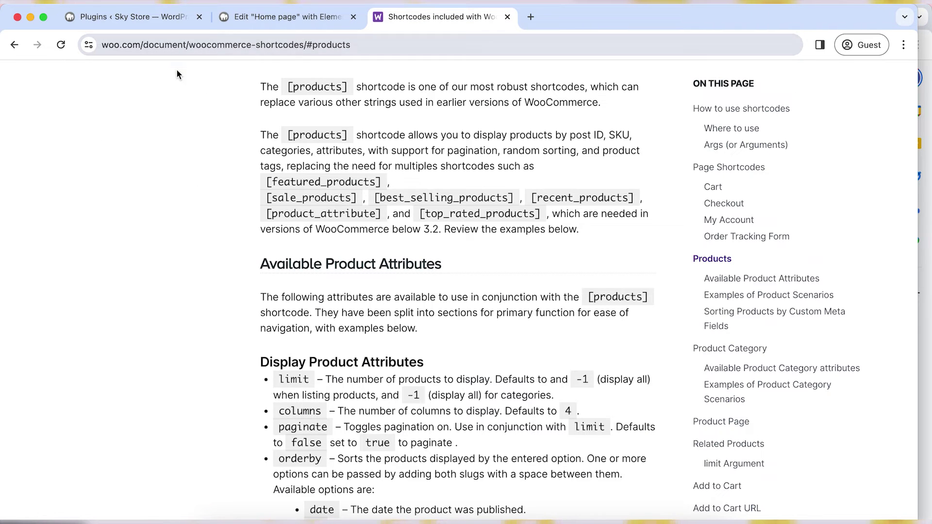
pyautogui.moveTo(289, 89); pyautogui.dragTo(354, 88)
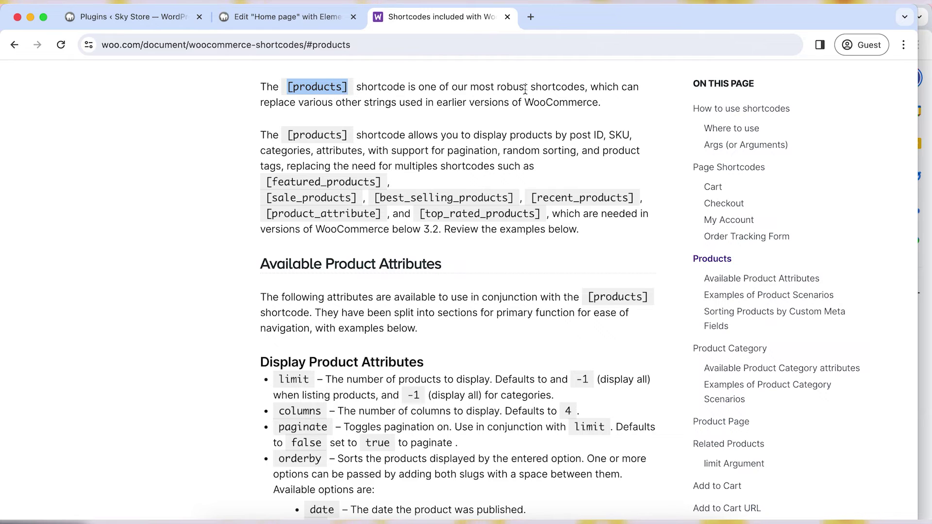
pyautogui.rightClick(329, 91)
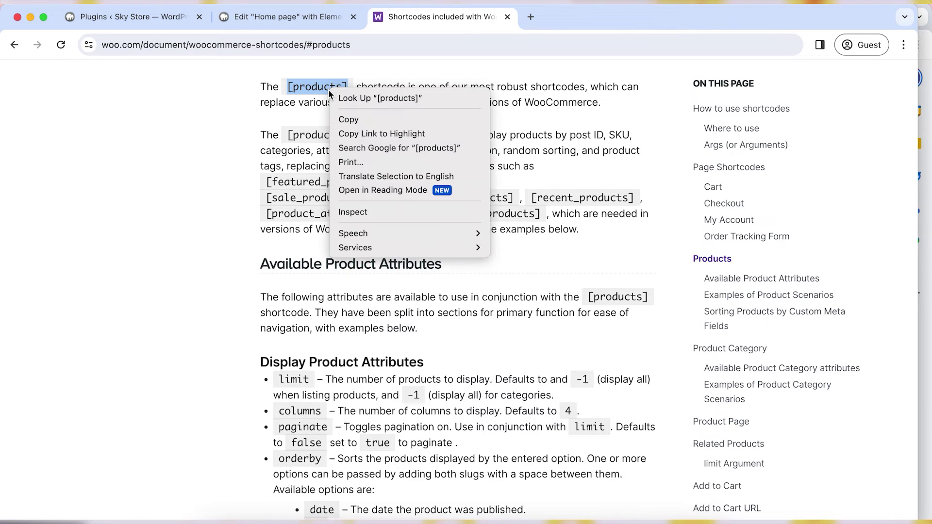
pyautogui.click(362, 121)
# Paste the [products] shortcode into the Shortcode widget on the Elementor Home page.
pyautogui.click(276, 19)
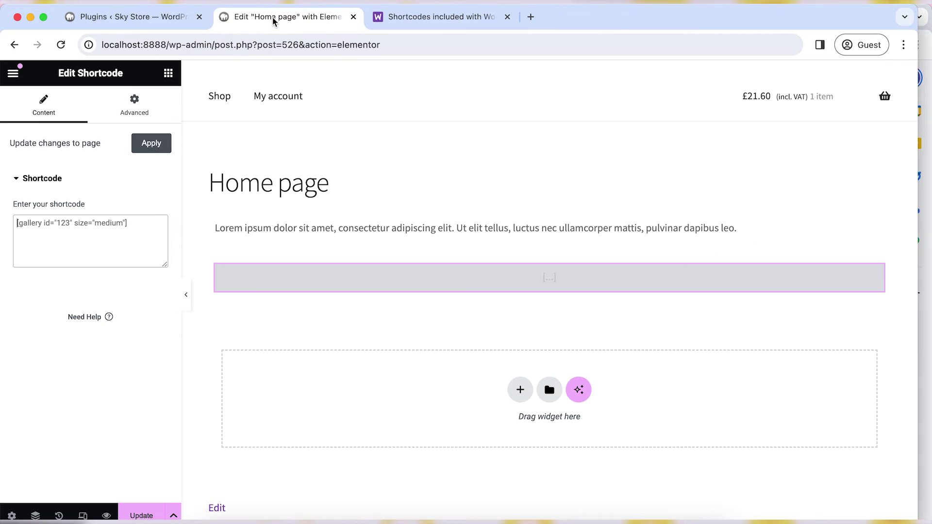
pyautogui.click(109, 230)
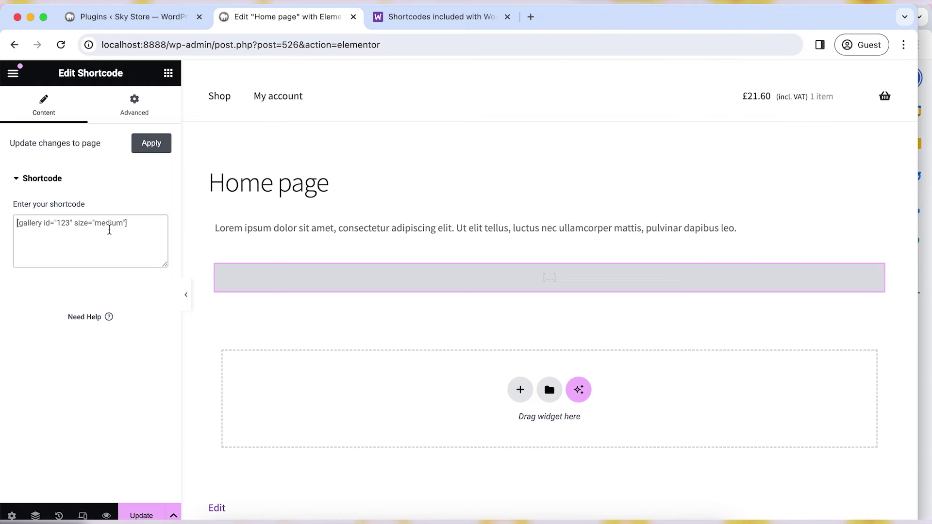
pyautogui.rightClick(109, 230)
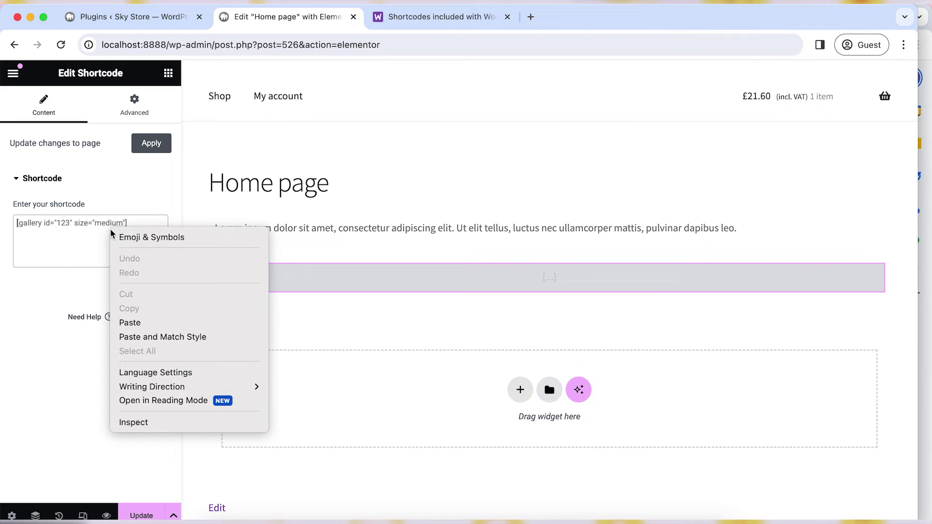
pyautogui.click(147, 323)
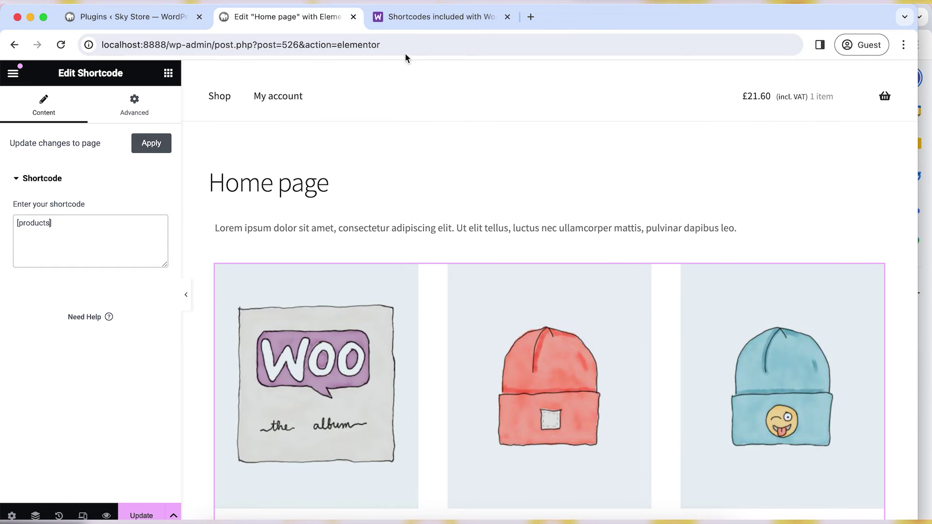
# Copy the limit attribute name from Display Product Attributes in the WooCommerce shortcodes documentation.
pyautogui.click(427, 18)
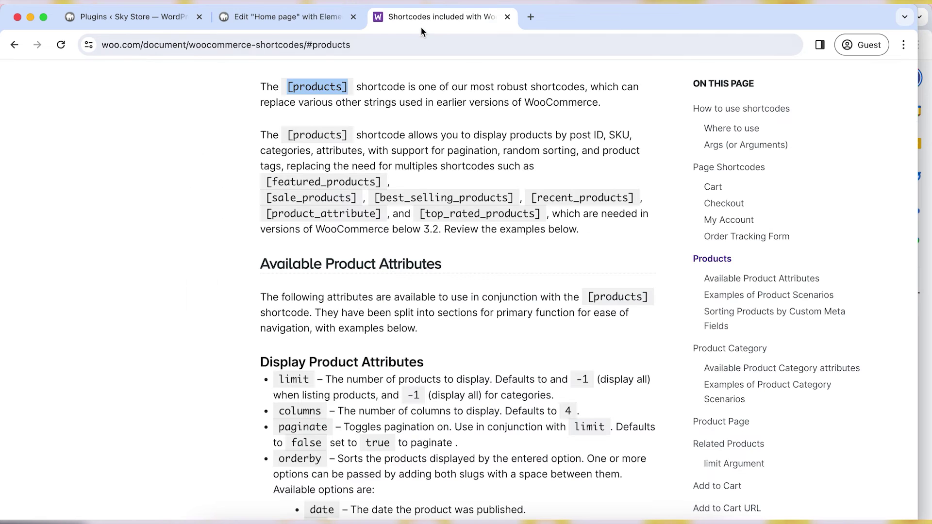
pyautogui.doubleClick(296, 379)
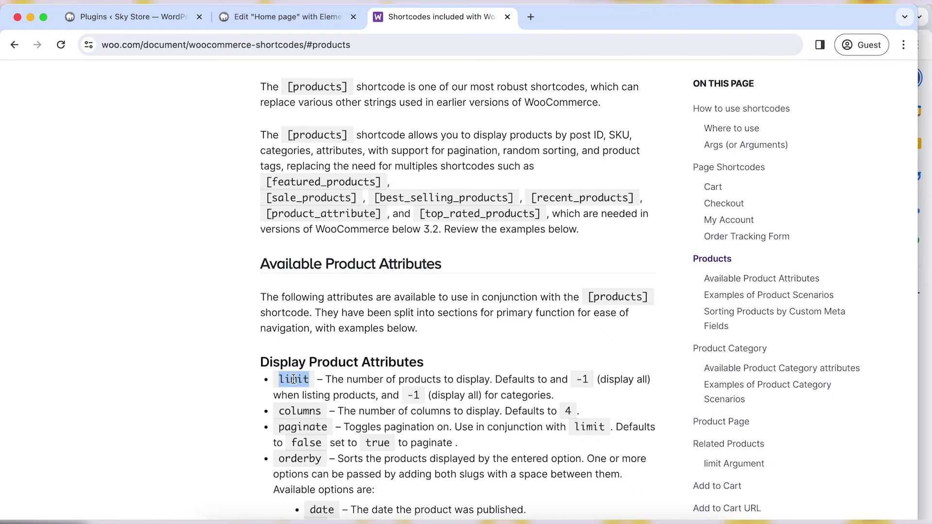
pyautogui.rightClick(294, 379)
pyautogui.click(313, 387)
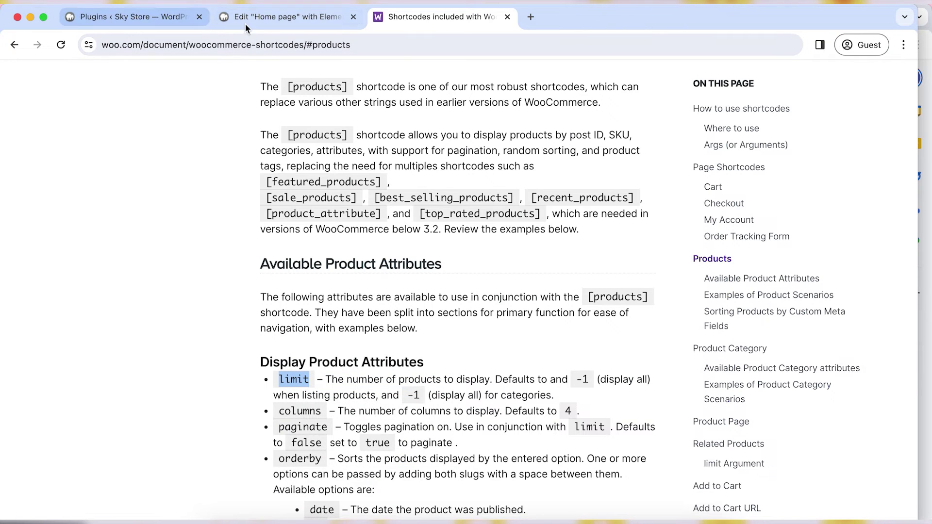
# Add limit="2" inside the [products] shortcode in the Home page's Shortcode widget.
pyautogui.click(246, 25)
pyautogui.click(51, 223)
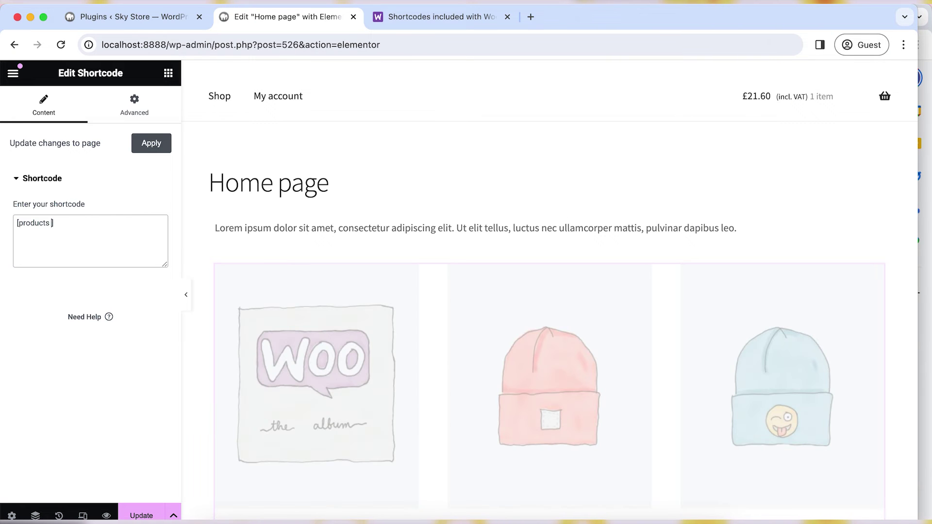
pyautogui.rightClick(51, 225)
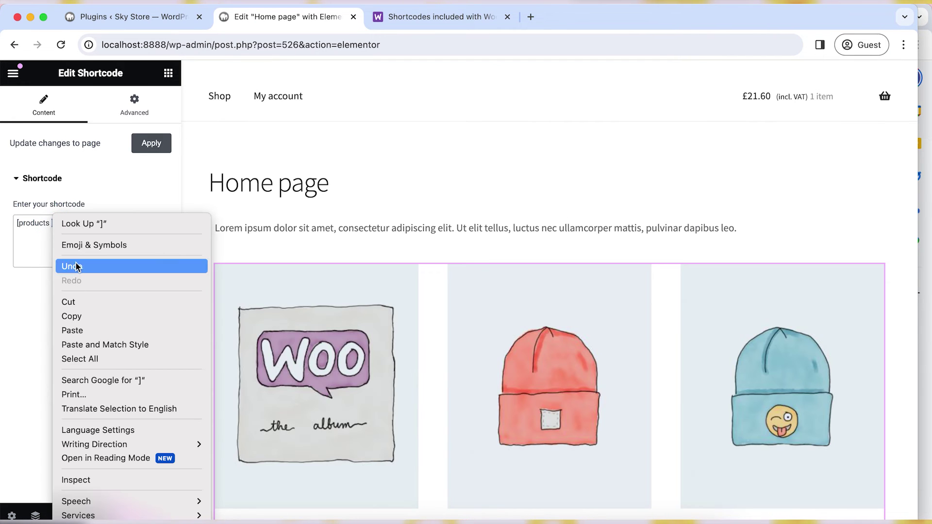
pyautogui.click(44, 232)
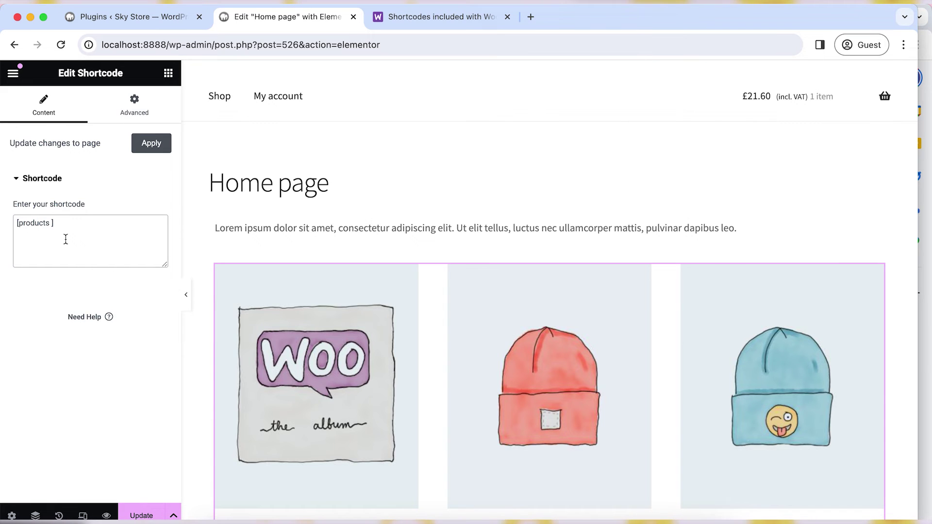
pyautogui.write('limit="2')
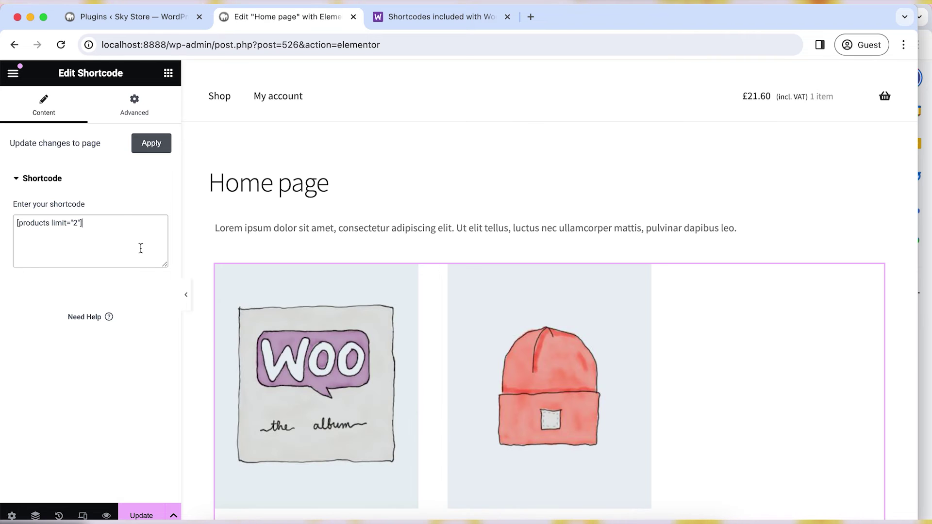
# Set the shortcode's limit to 3 and check the product row in the page preview.
pyautogui.press('BackSpace')
pyautogui.write('3')
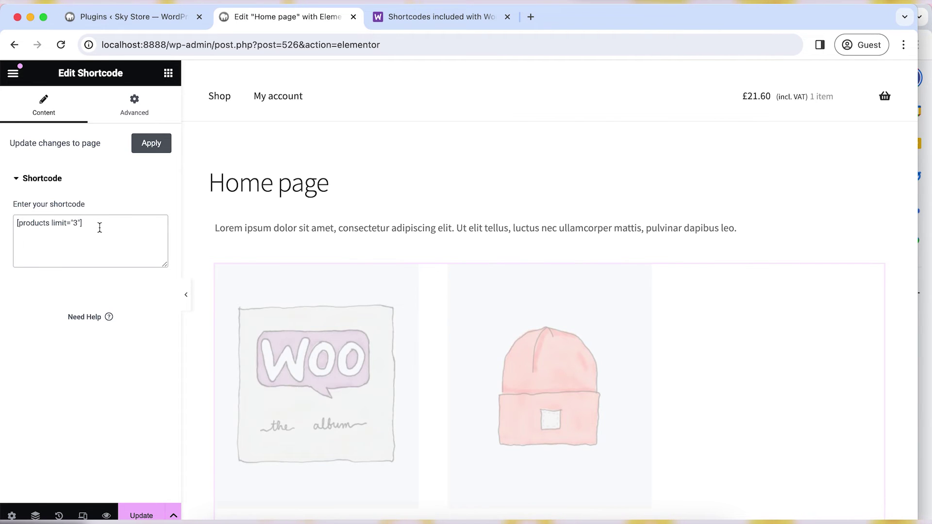
pyautogui.scroll(-5, 354, 403)
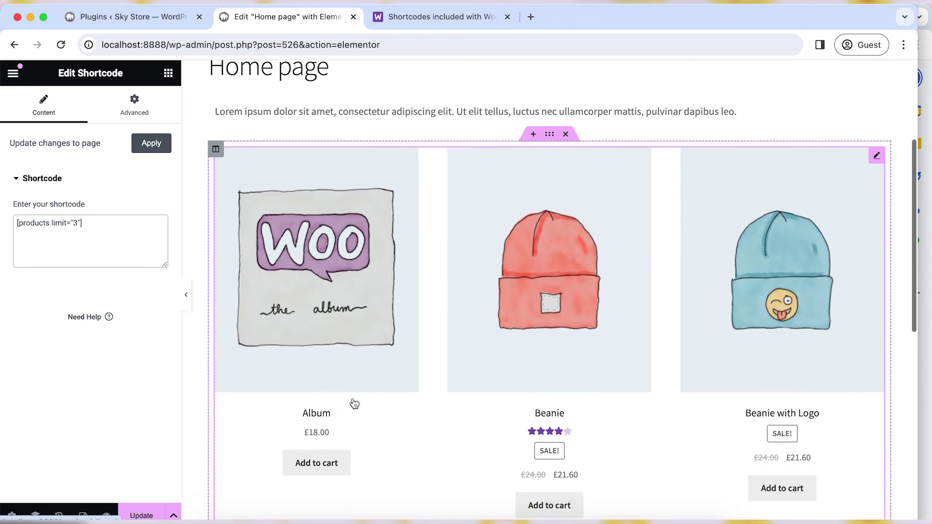
pyautogui.scroll(5, 354, 404)
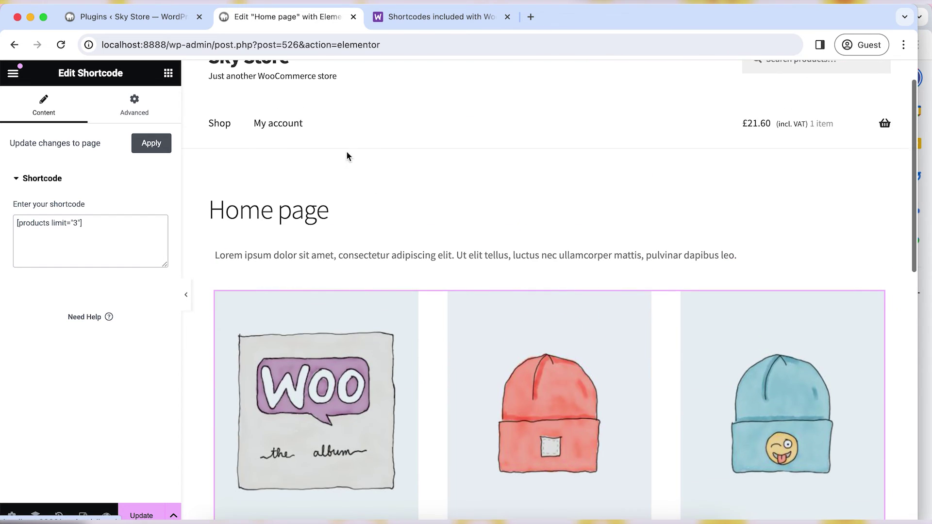
# Review the available product attributes in the WooCommerce shortcodes documentation and copy the top_rated attribute name.
pyautogui.click(435, 16)
pyautogui.scroll(-2, 425, 314)
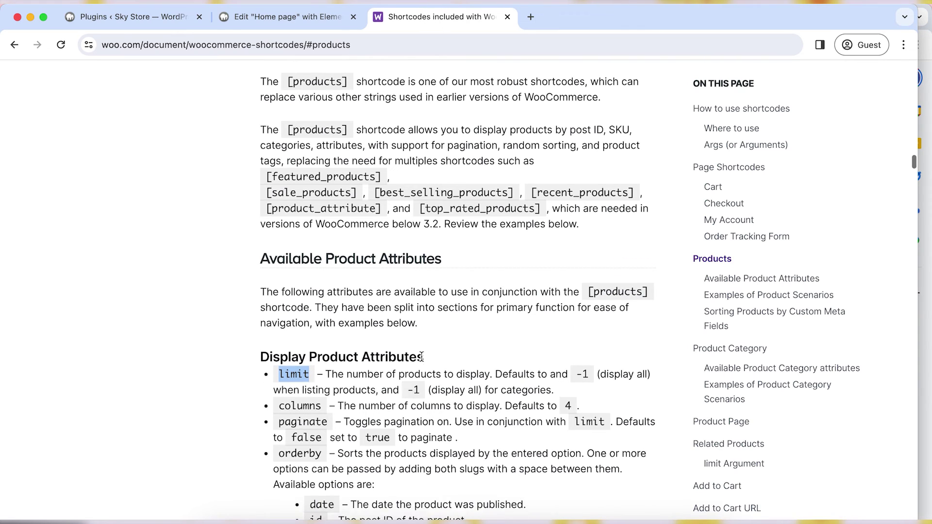
pyautogui.scroll(-3, 365, 403)
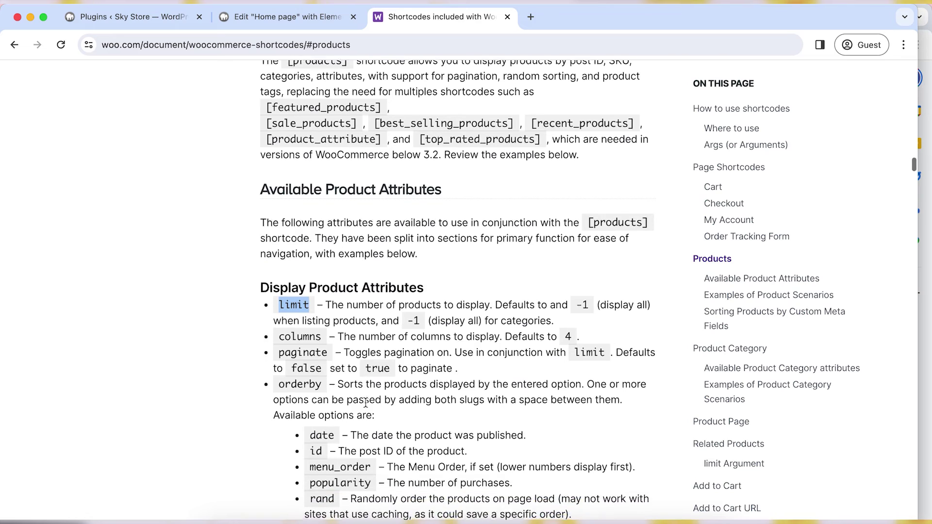
pyautogui.scroll(-4, 365, 402)
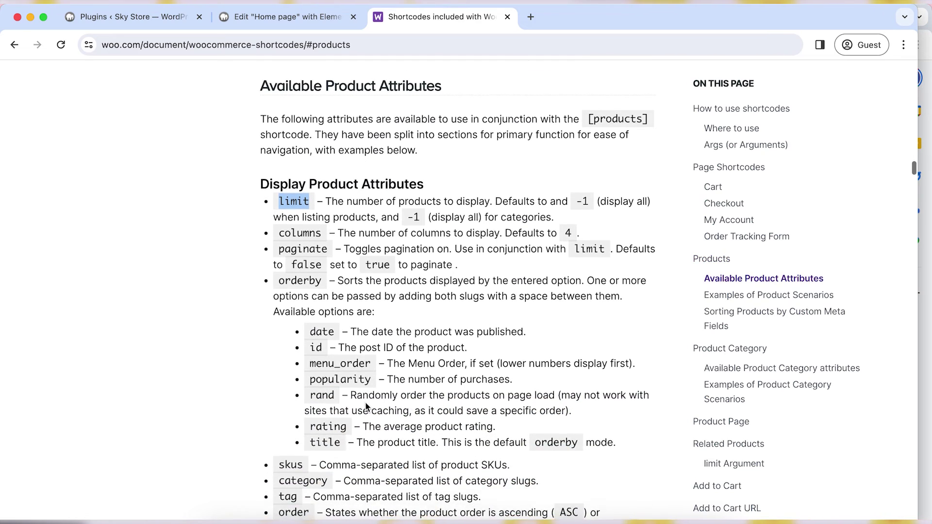
pyautogui.scroll(-2, 365, 401)
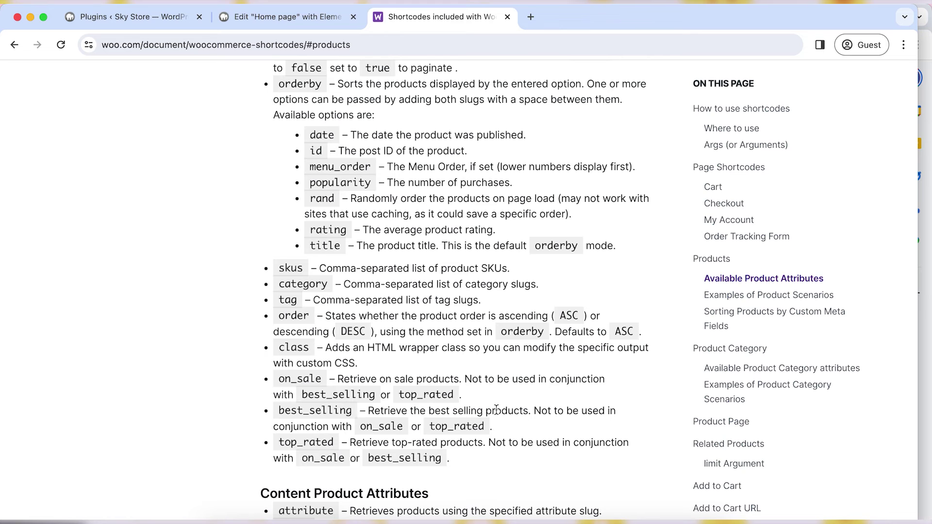
pyautogui.scroll(-1, 361, 418)
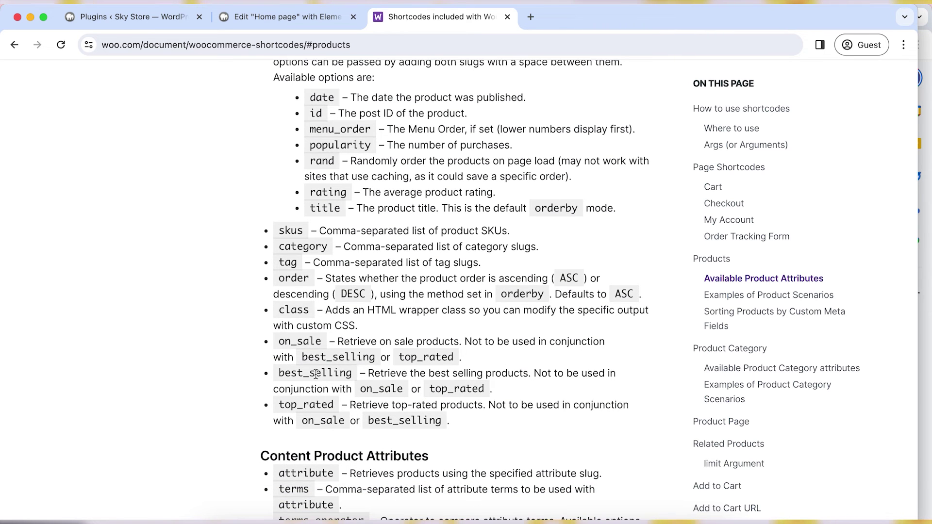
pyautogui.doubleClick(312, 406)
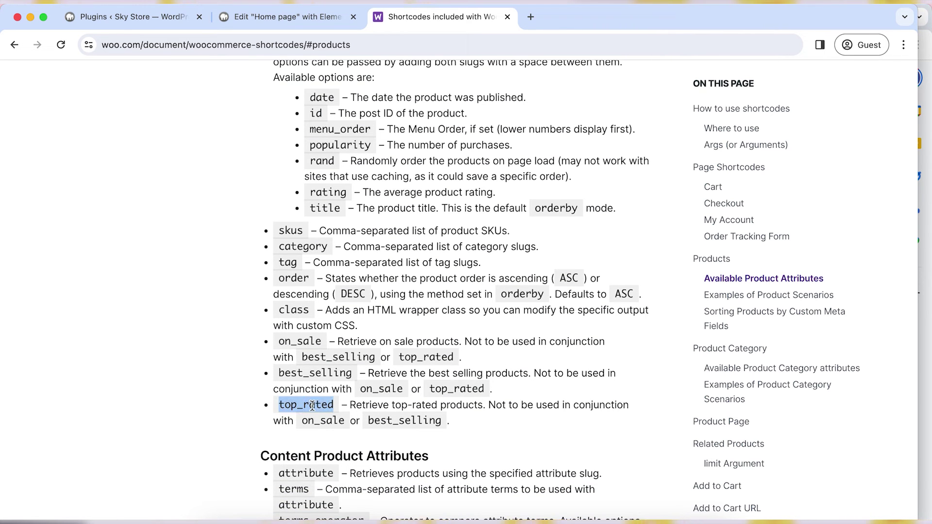
# Add top_rated="true" after the limit in the Home page's shortcode and check the previewed products.
pyautogui.click(269, 17)
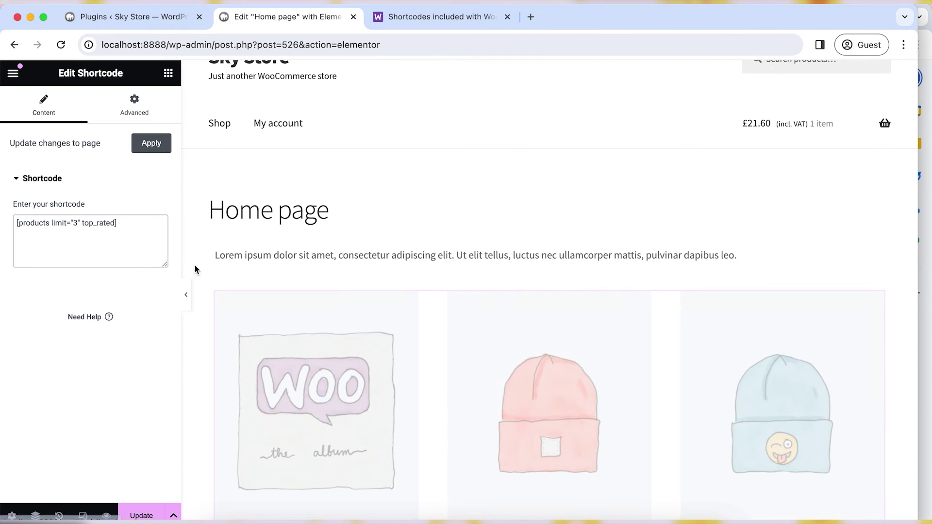
pyautogui.scroll(-3, 223, 389)
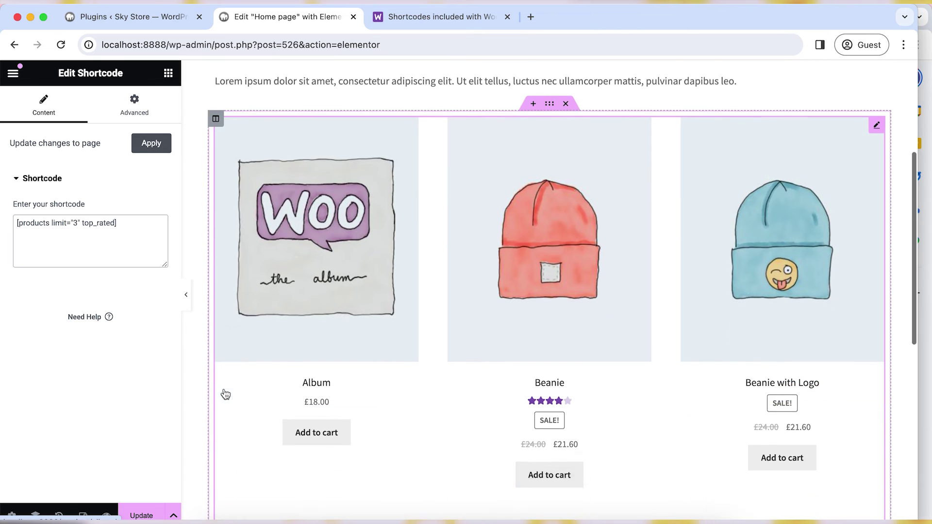
pyautogui.write('top_rated="true')
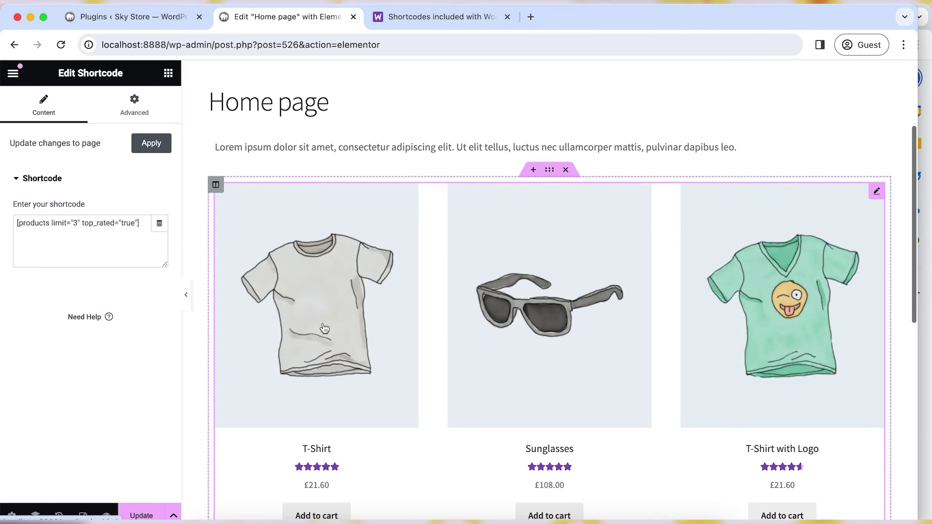
pyautogui.scroll(-2, 333, 326)
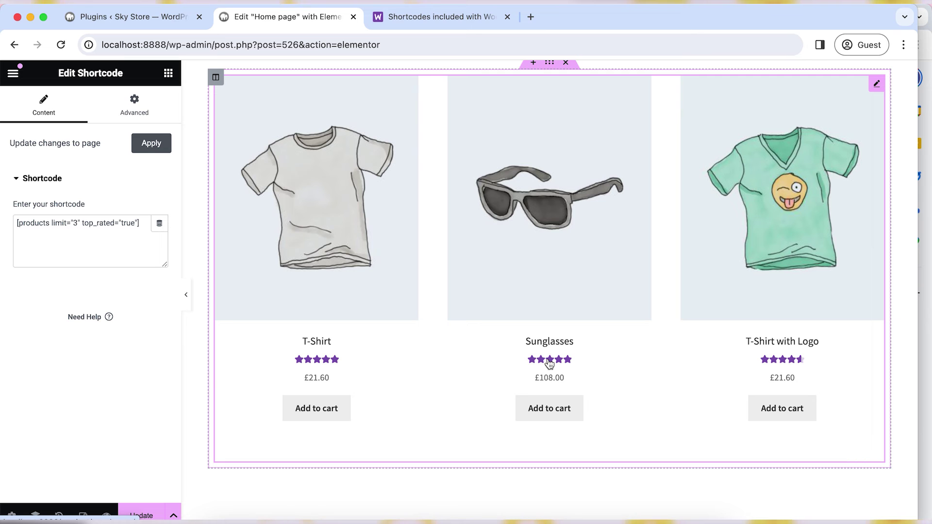
pyautogui.scroll(5, 420, 293)
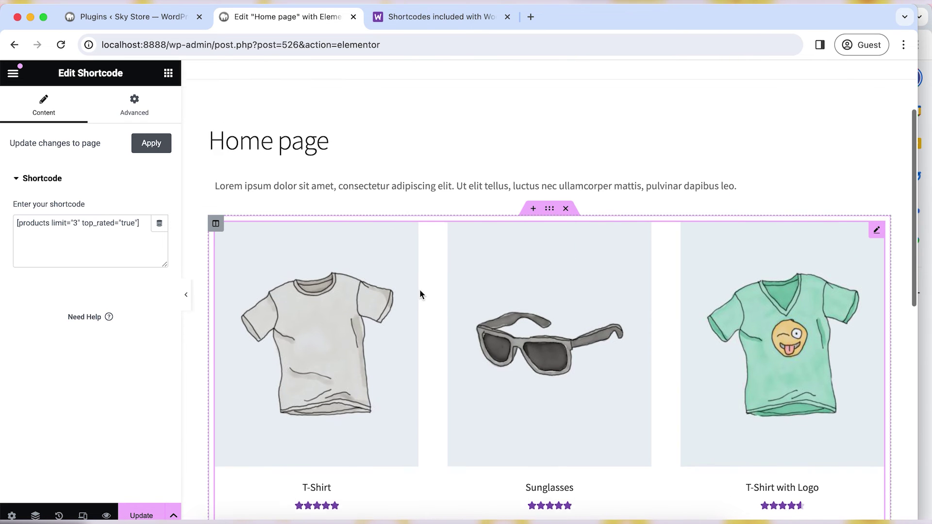
# Apply the shortcode changes and update the Home page.
pyautogui.click(151, 144)
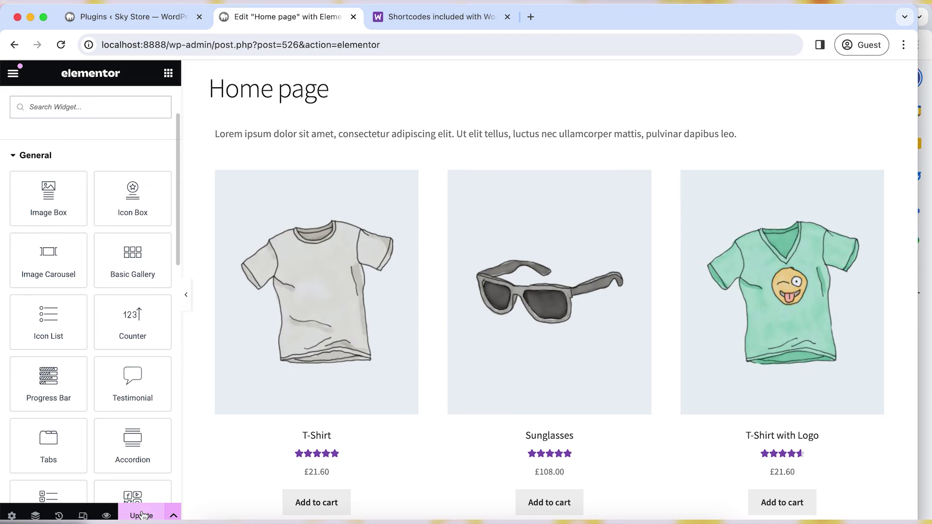
pyautogui.click(139, 516)
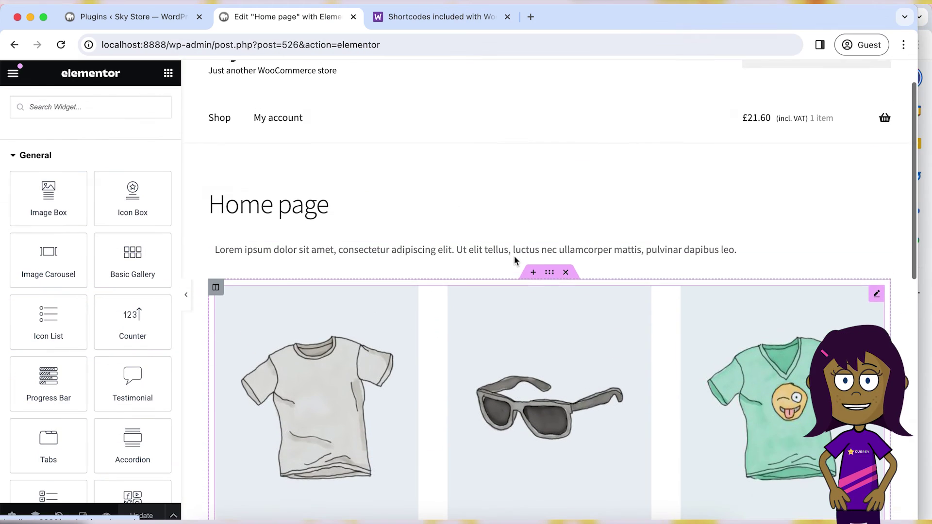
pyautogui.scroll(2, 514, 255)
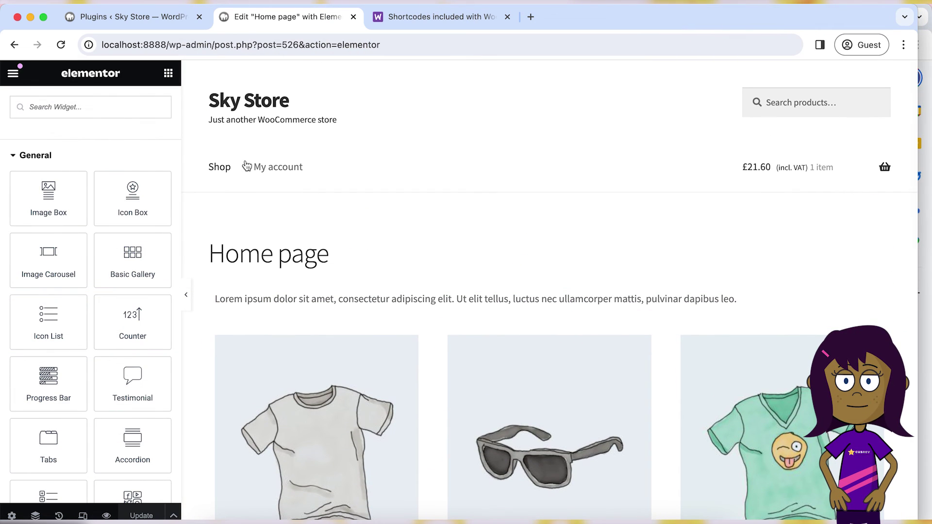
# Open the published Home page from the Elementor editor and examine its product row and ratings.
pyautogui.click(13, 73)
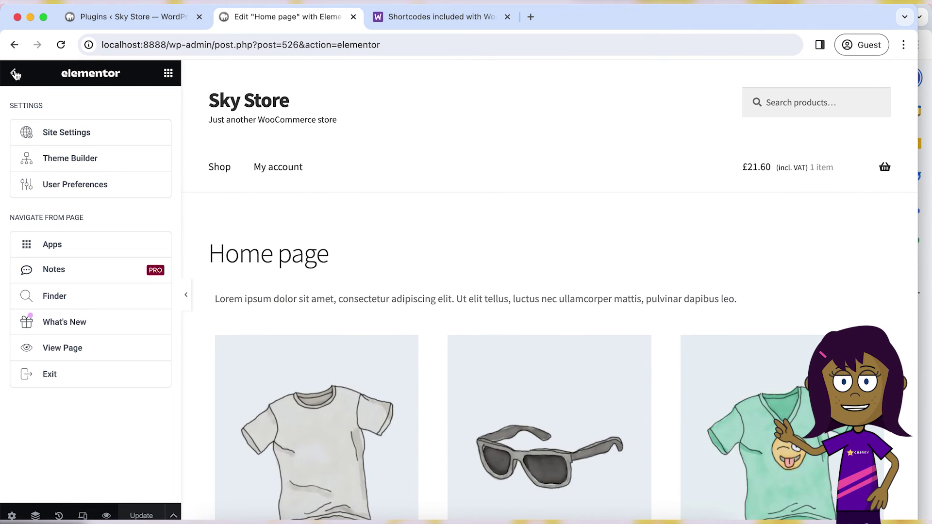
pyautogui.click(62, 348)
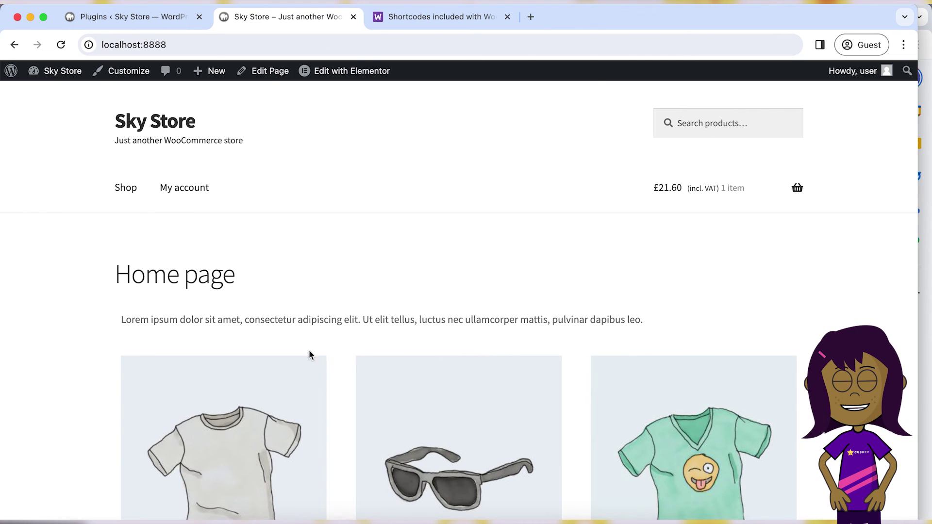
pyautogui.scroll(-2, 522, 394)
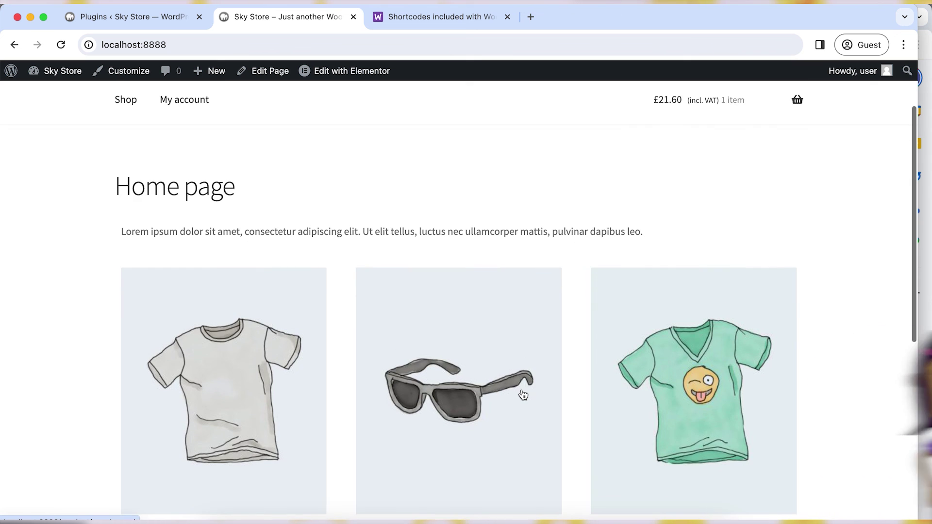
pyautogui.scroll(-4, 523, 394)
pyautogui.scroll(-4, 456, 406)
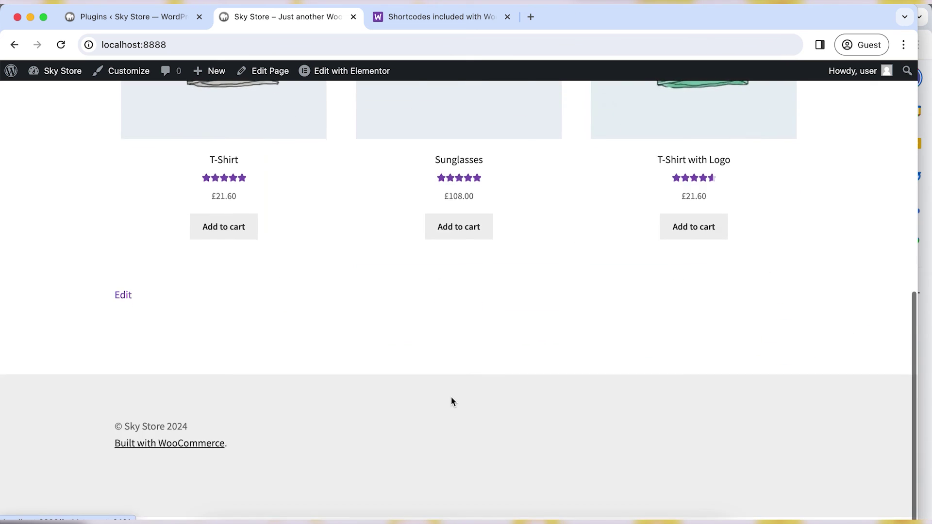
pyautogui.scroll(8, 450, 397)
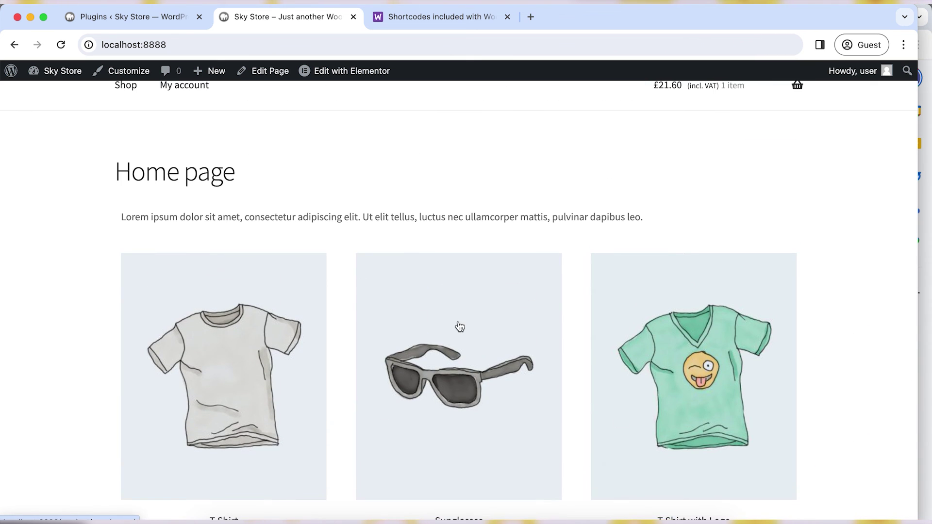
pyautogui.scroll(2, 460, 327)
pyautogui.scroll(-4, 459, 327)
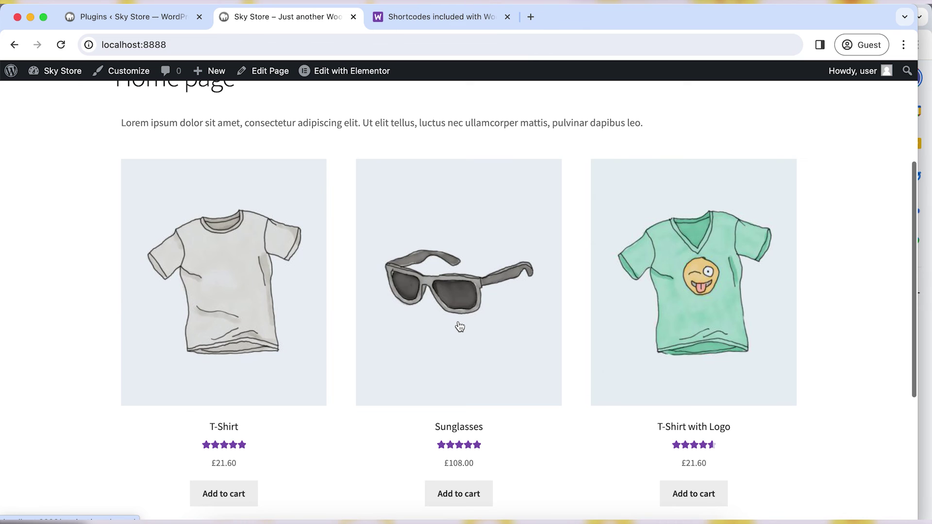